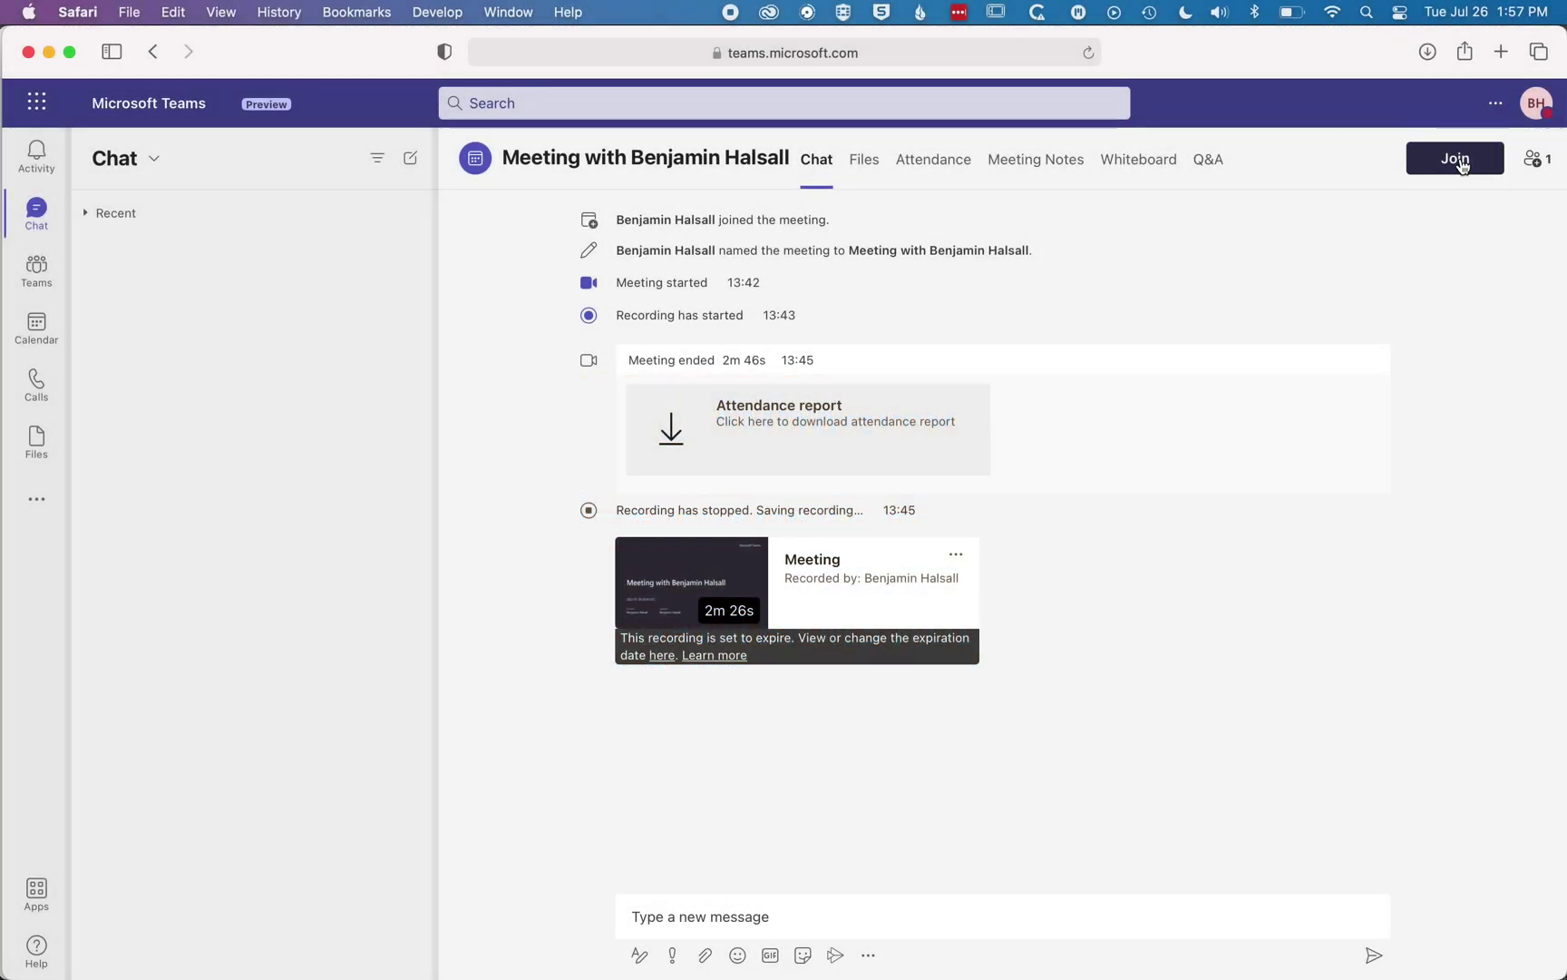
# - Join the Teams meeting after allowing Safari camera and microphone access and checking the devices
pyautogui.click(1457, 160)
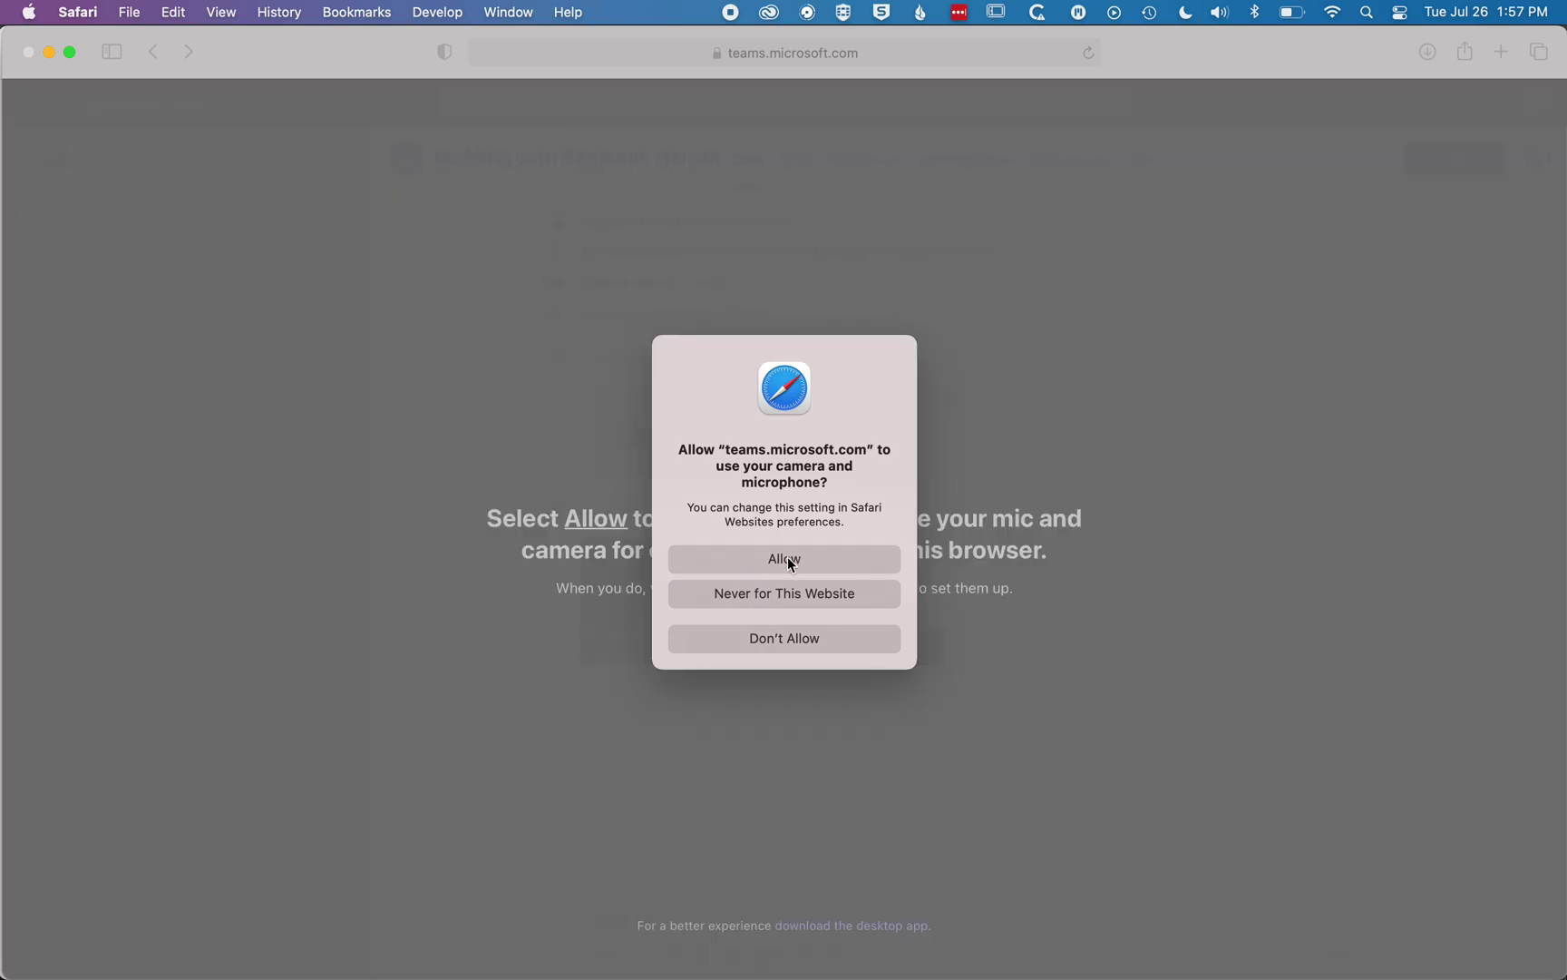
pyautogui.click(787, 558)
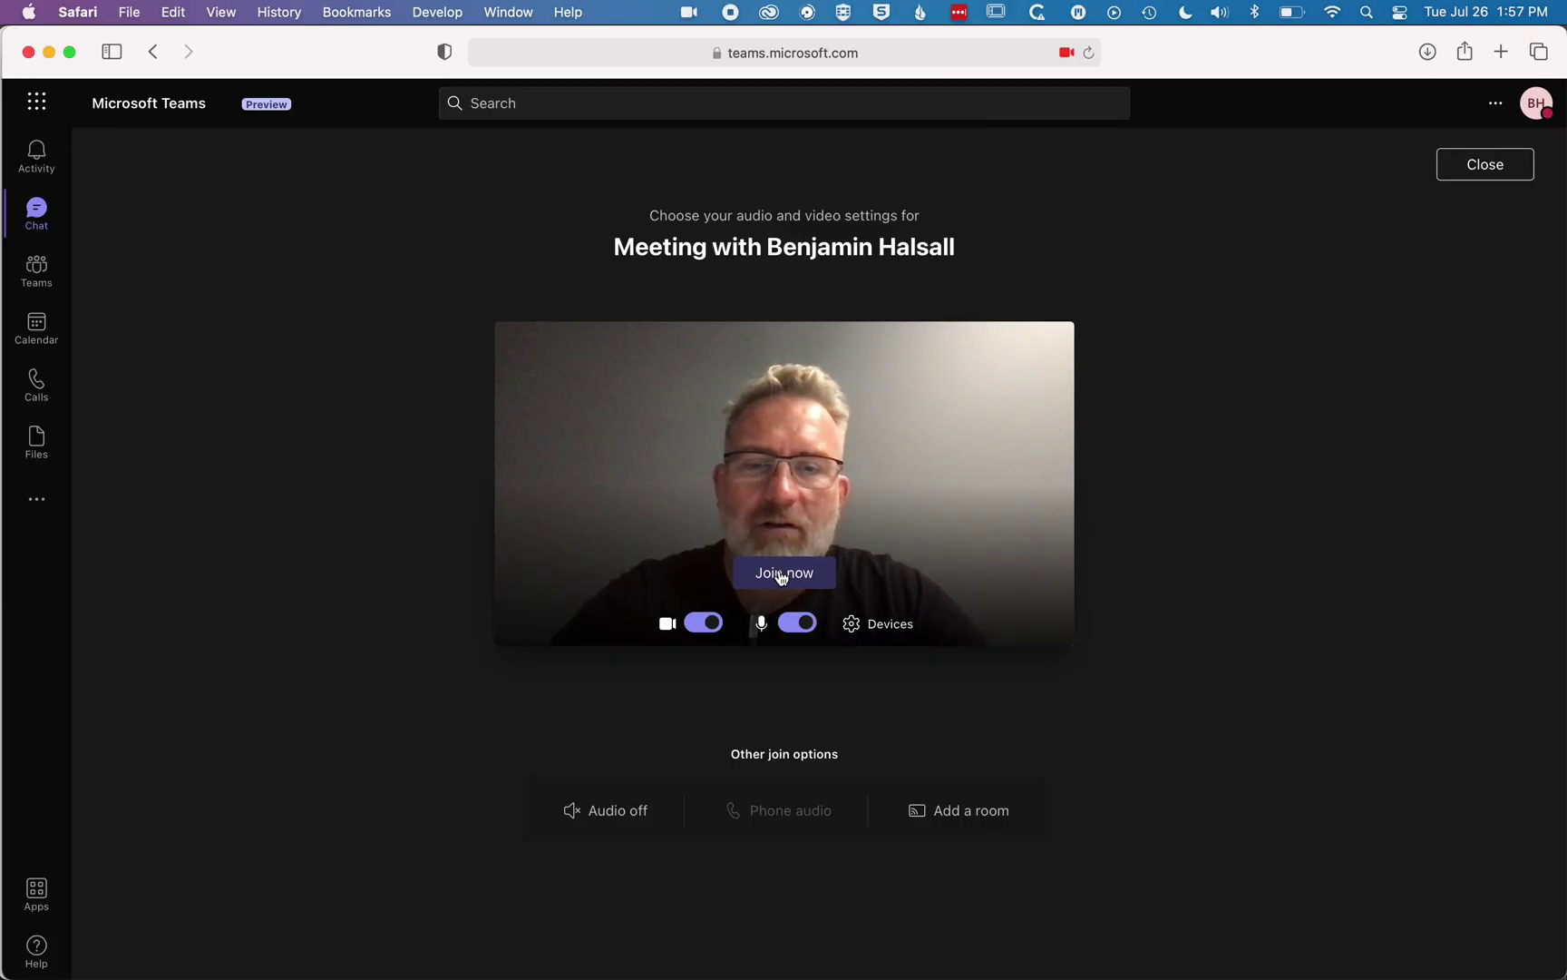
pyautogui.click(860, 626)
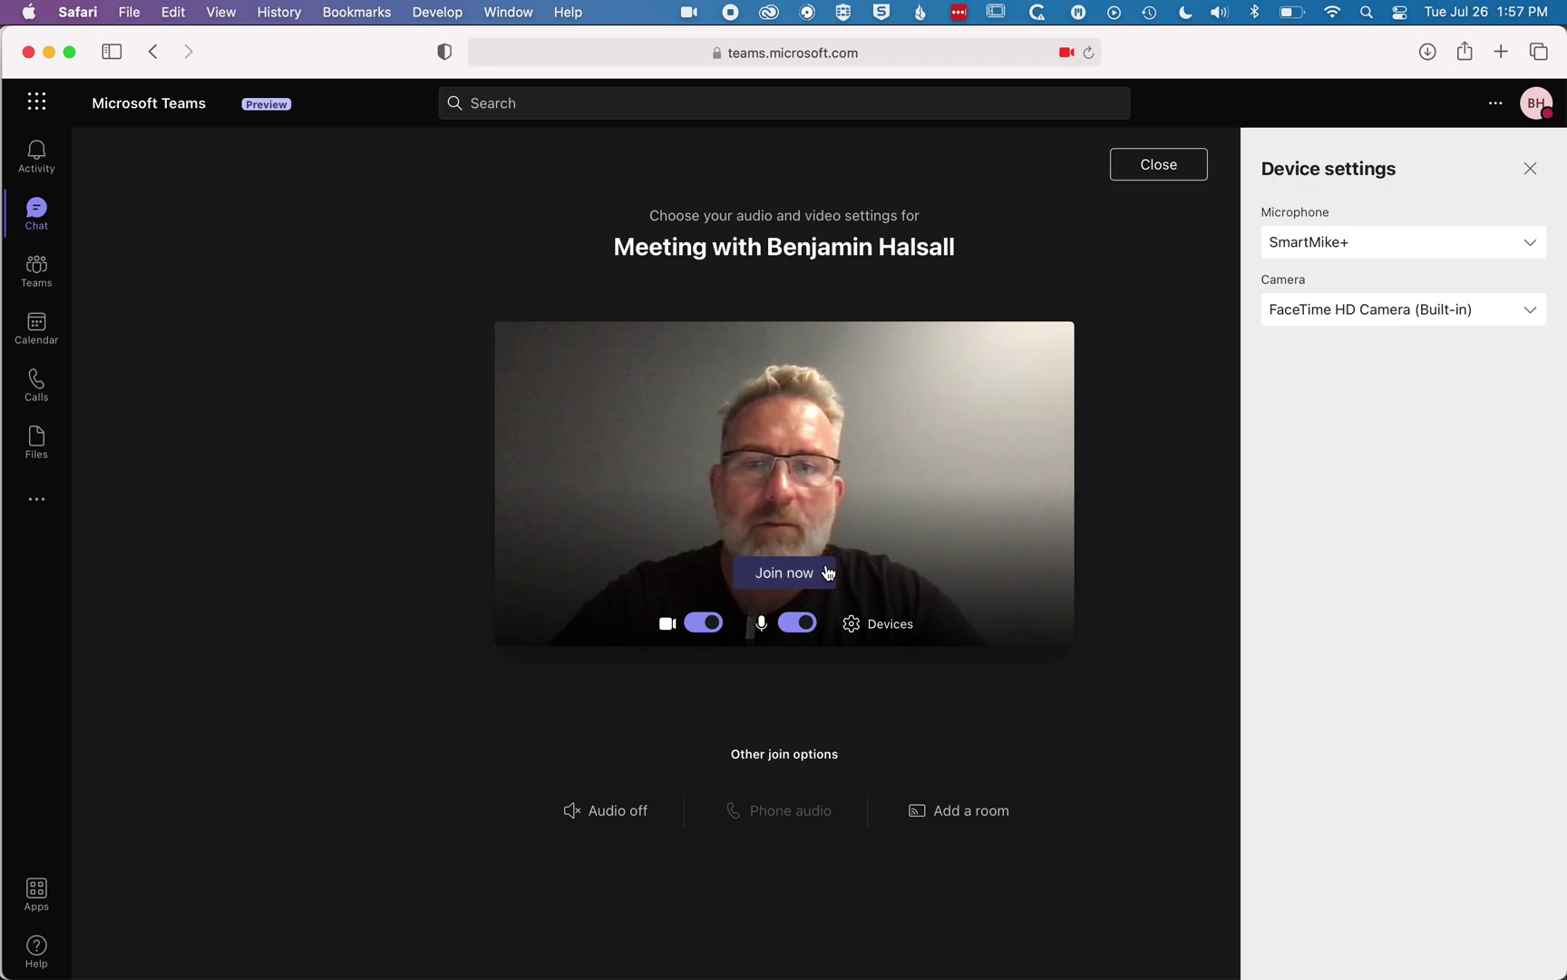
pyautogui.click(789, 578)
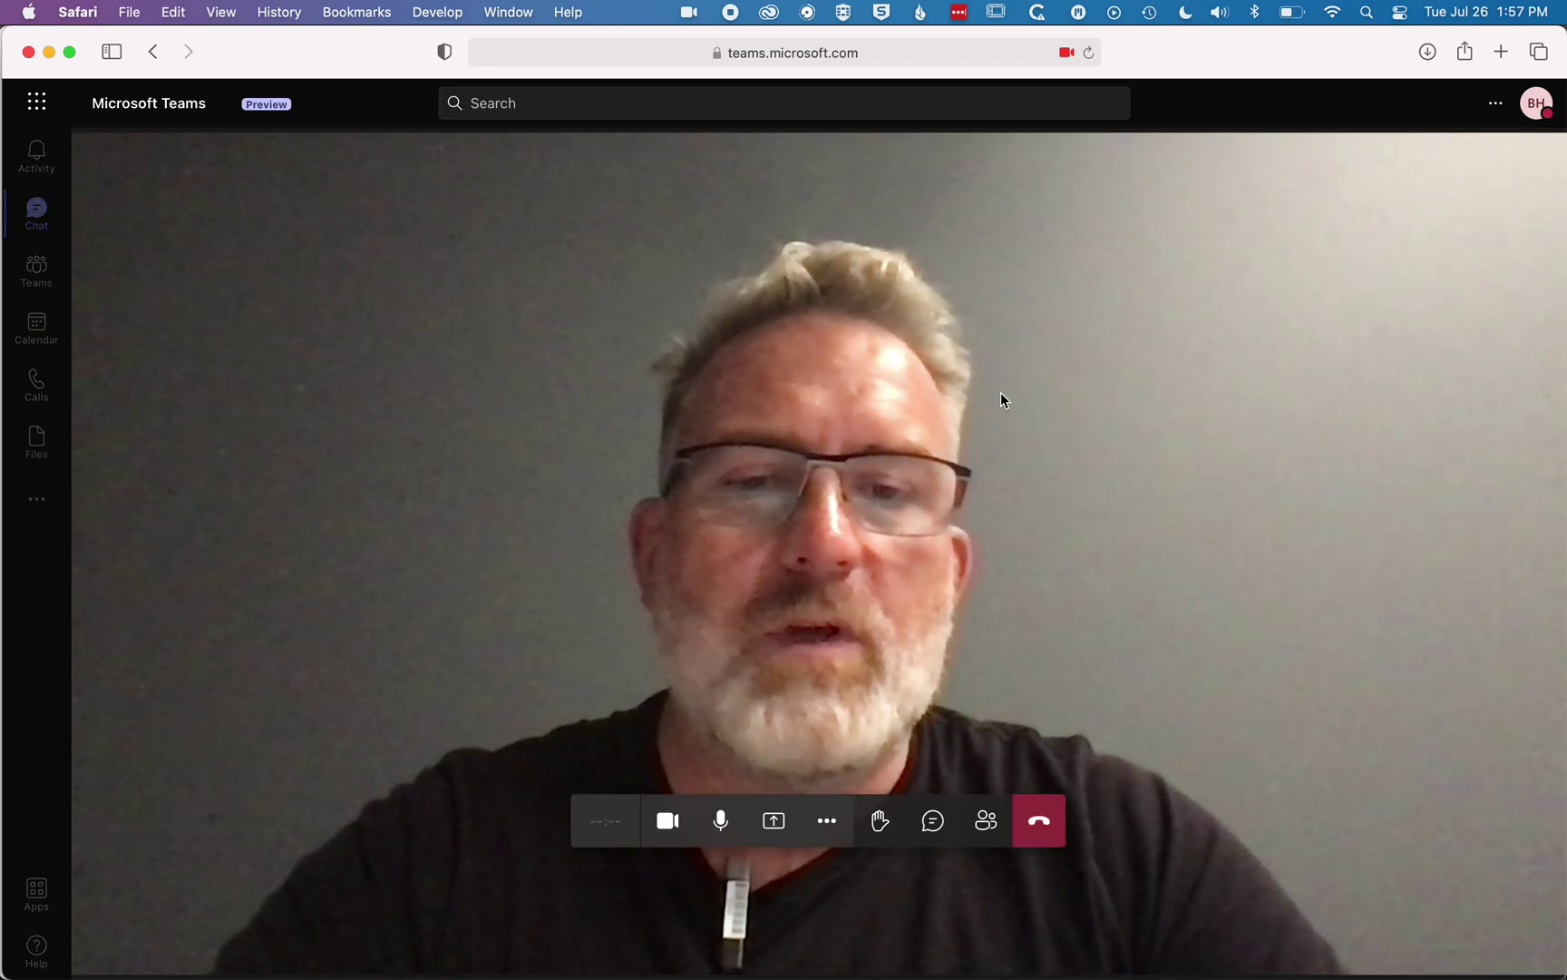
# - Start recording the meeting from More actions and dismiss the recording banner
pyautogui.click(828, 820)
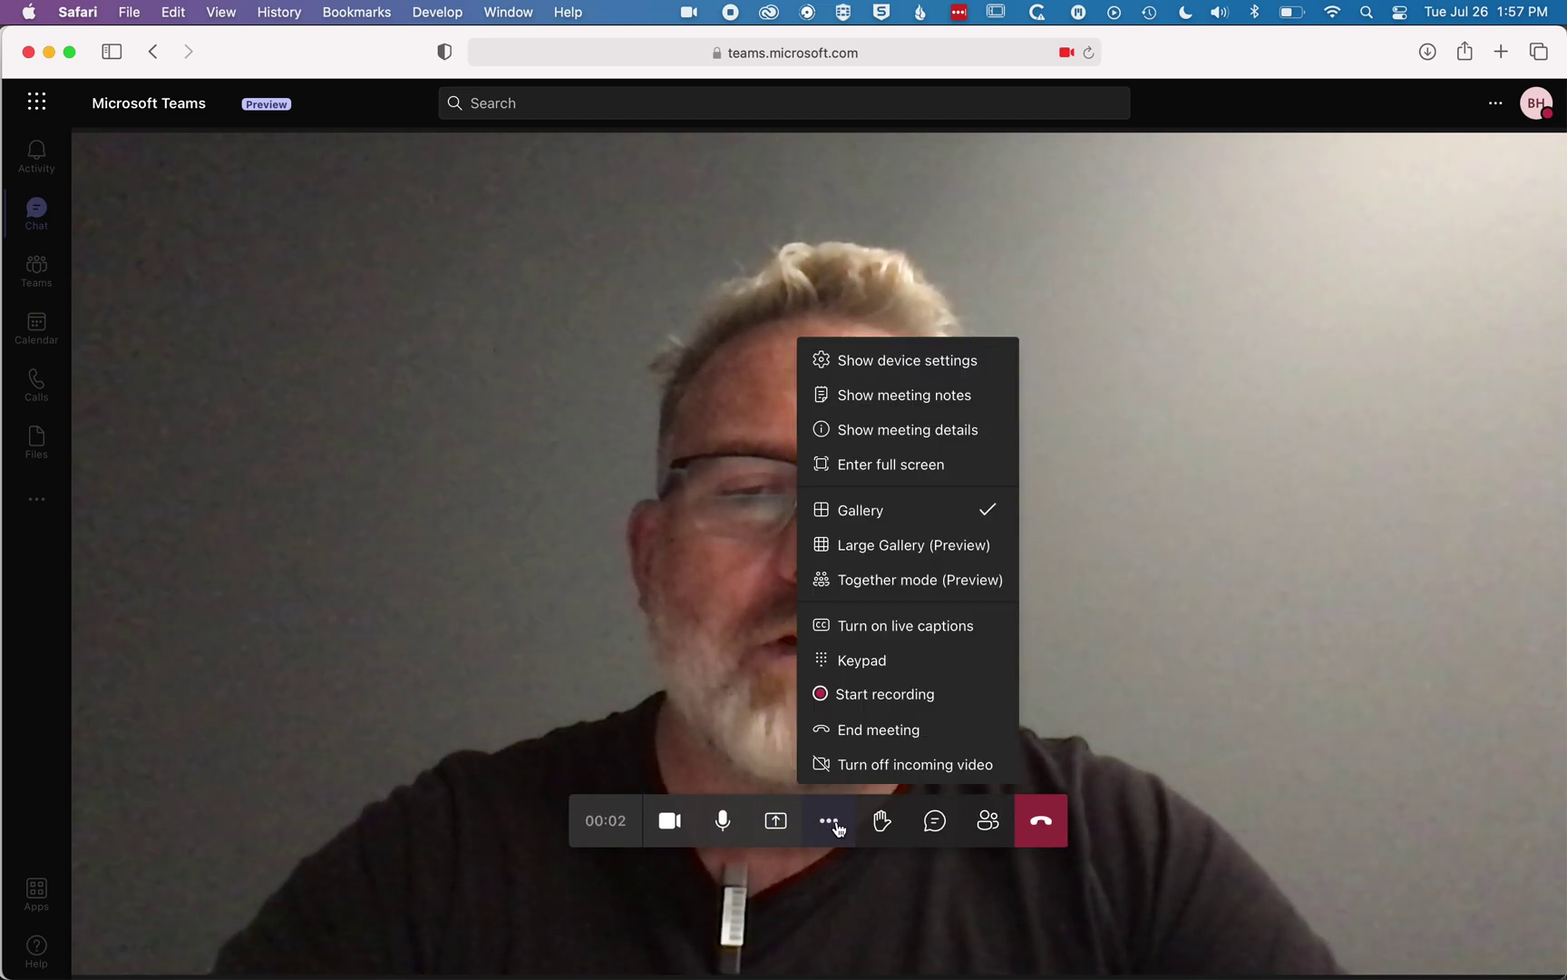
pyautogui.click(885, 695)
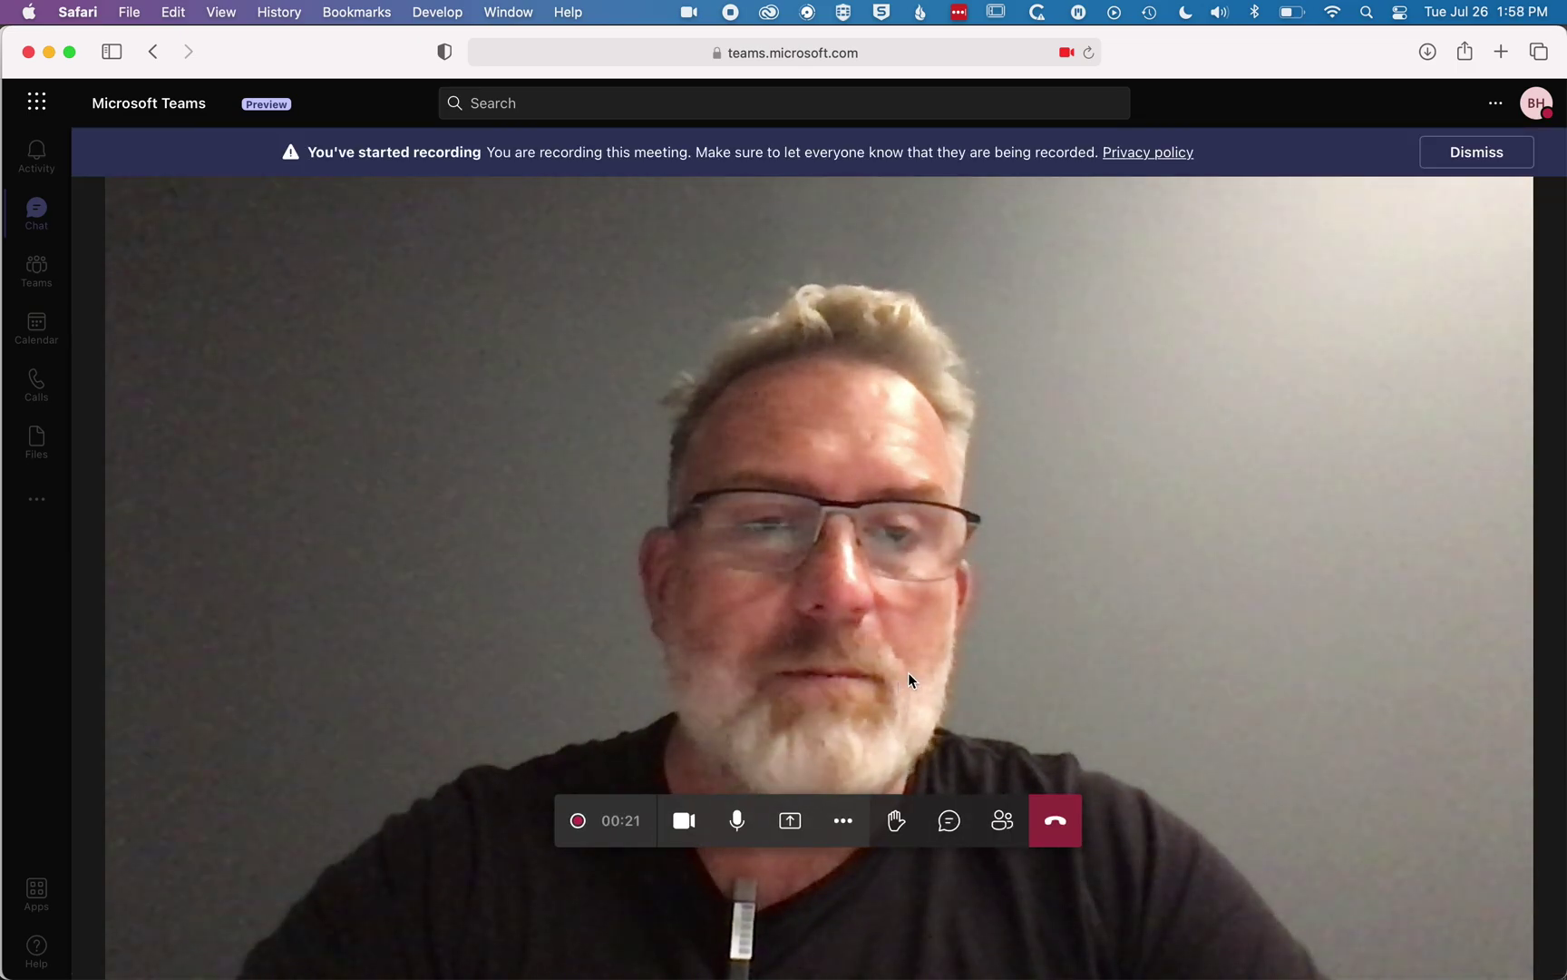
pyautogui.click(1467, 158)
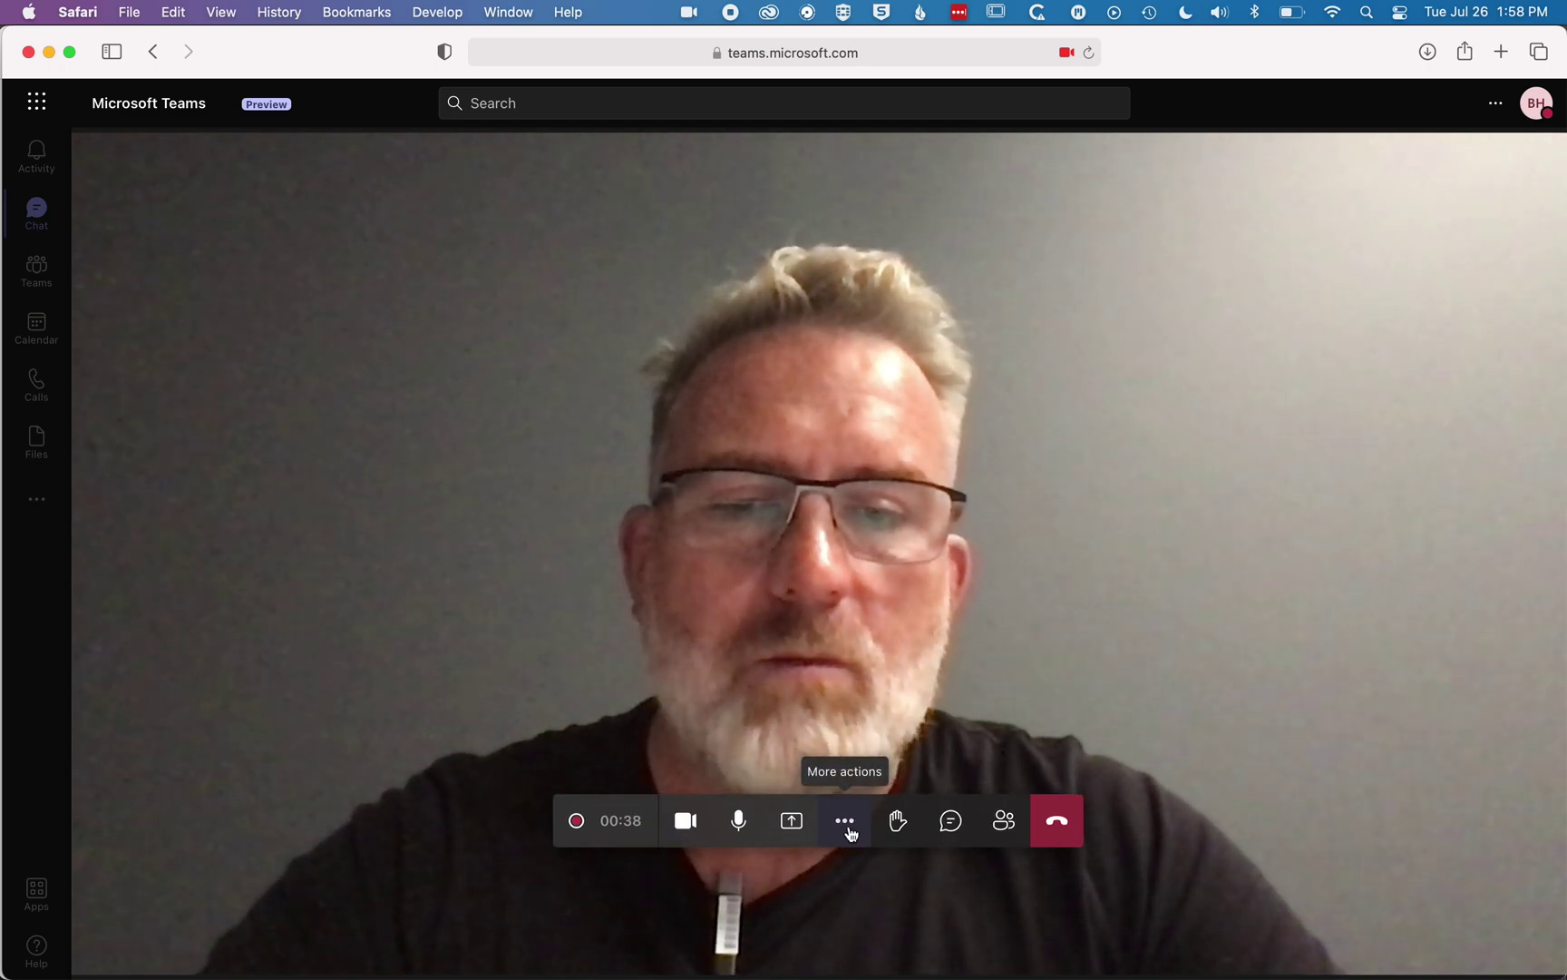
# - Stop the meeting recording from More actions and confirm Stop recording
pyautogui.click(847, 827)
pyautogui.click(895, 697)
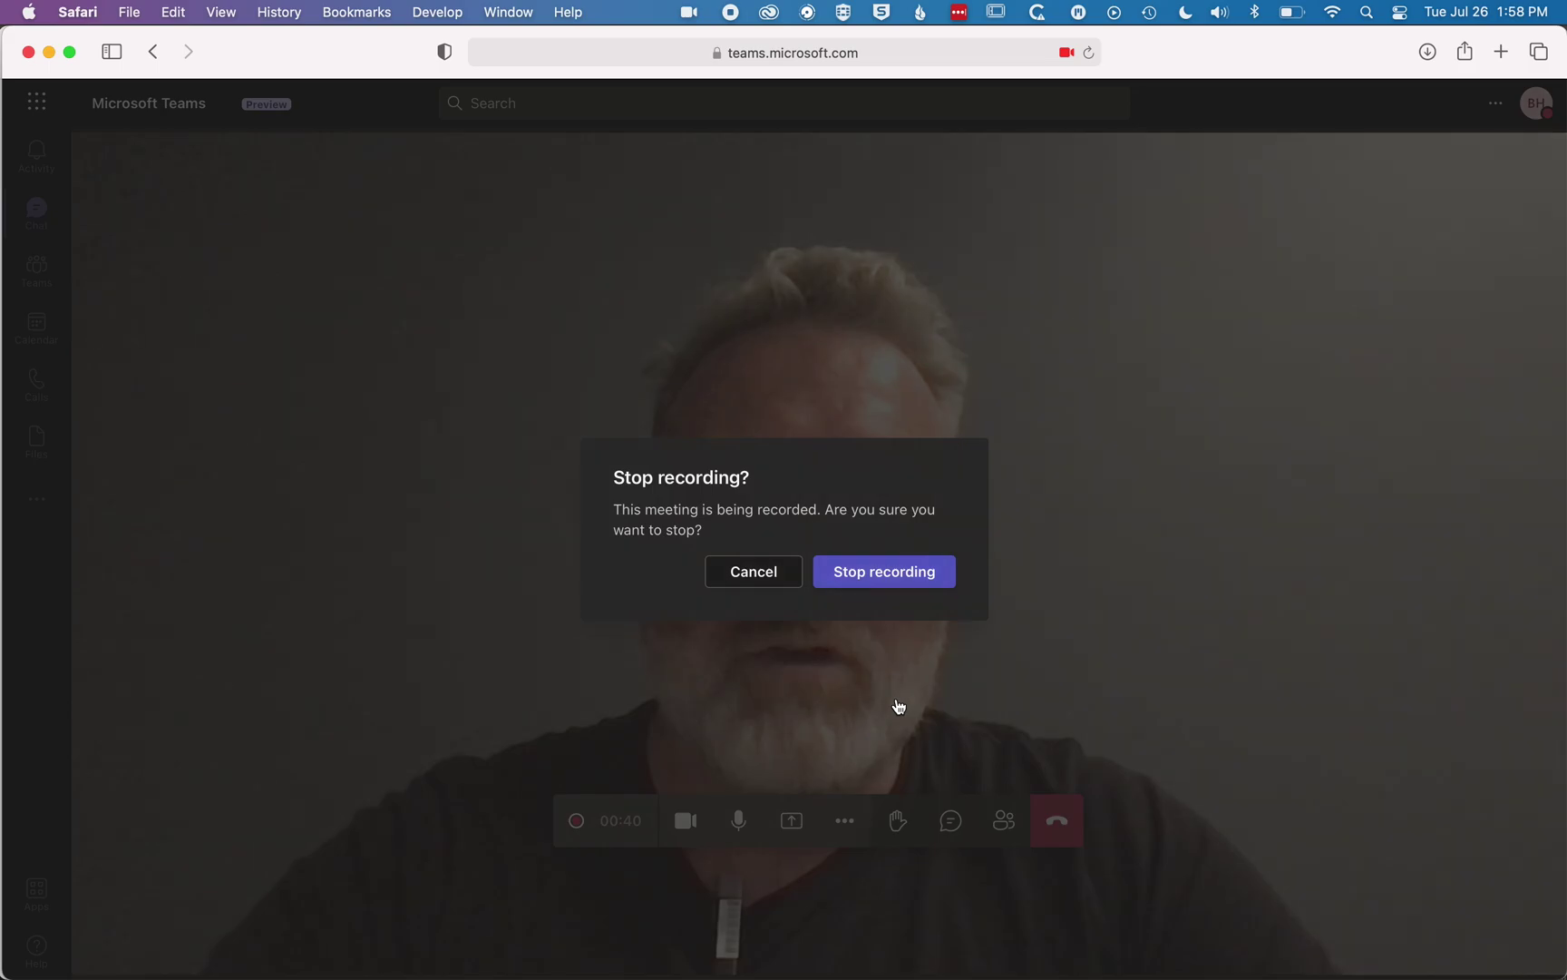
pyautogui.click(904, 581)
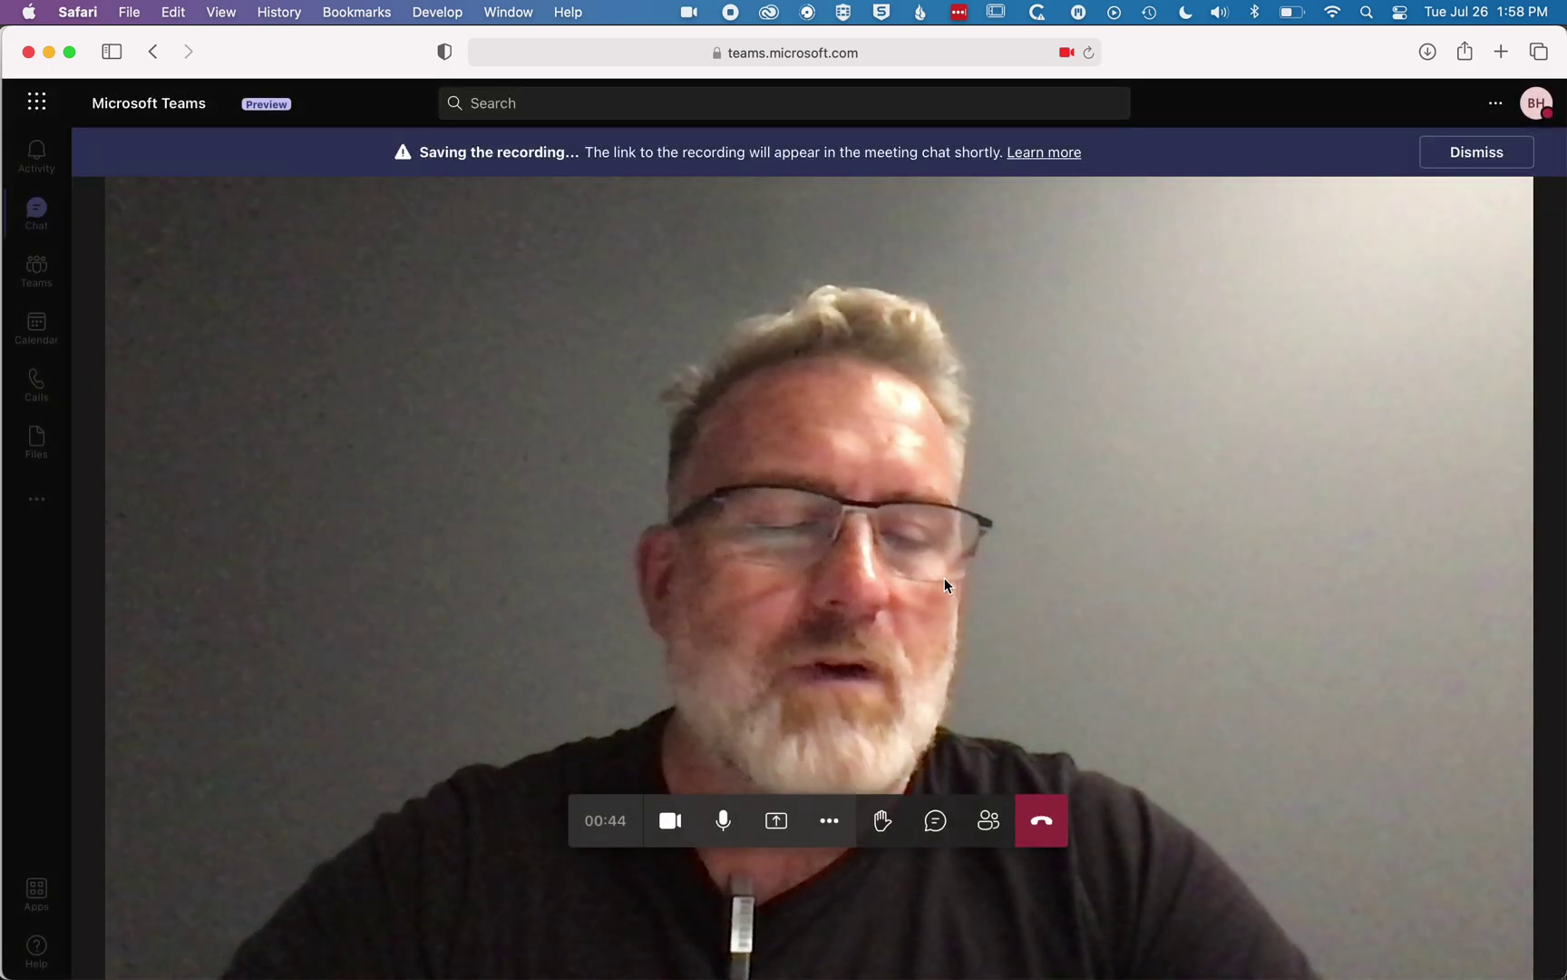
# - Hang up and open the new 38-second recording from its card's menu
pyautogui.click(1043, 828)
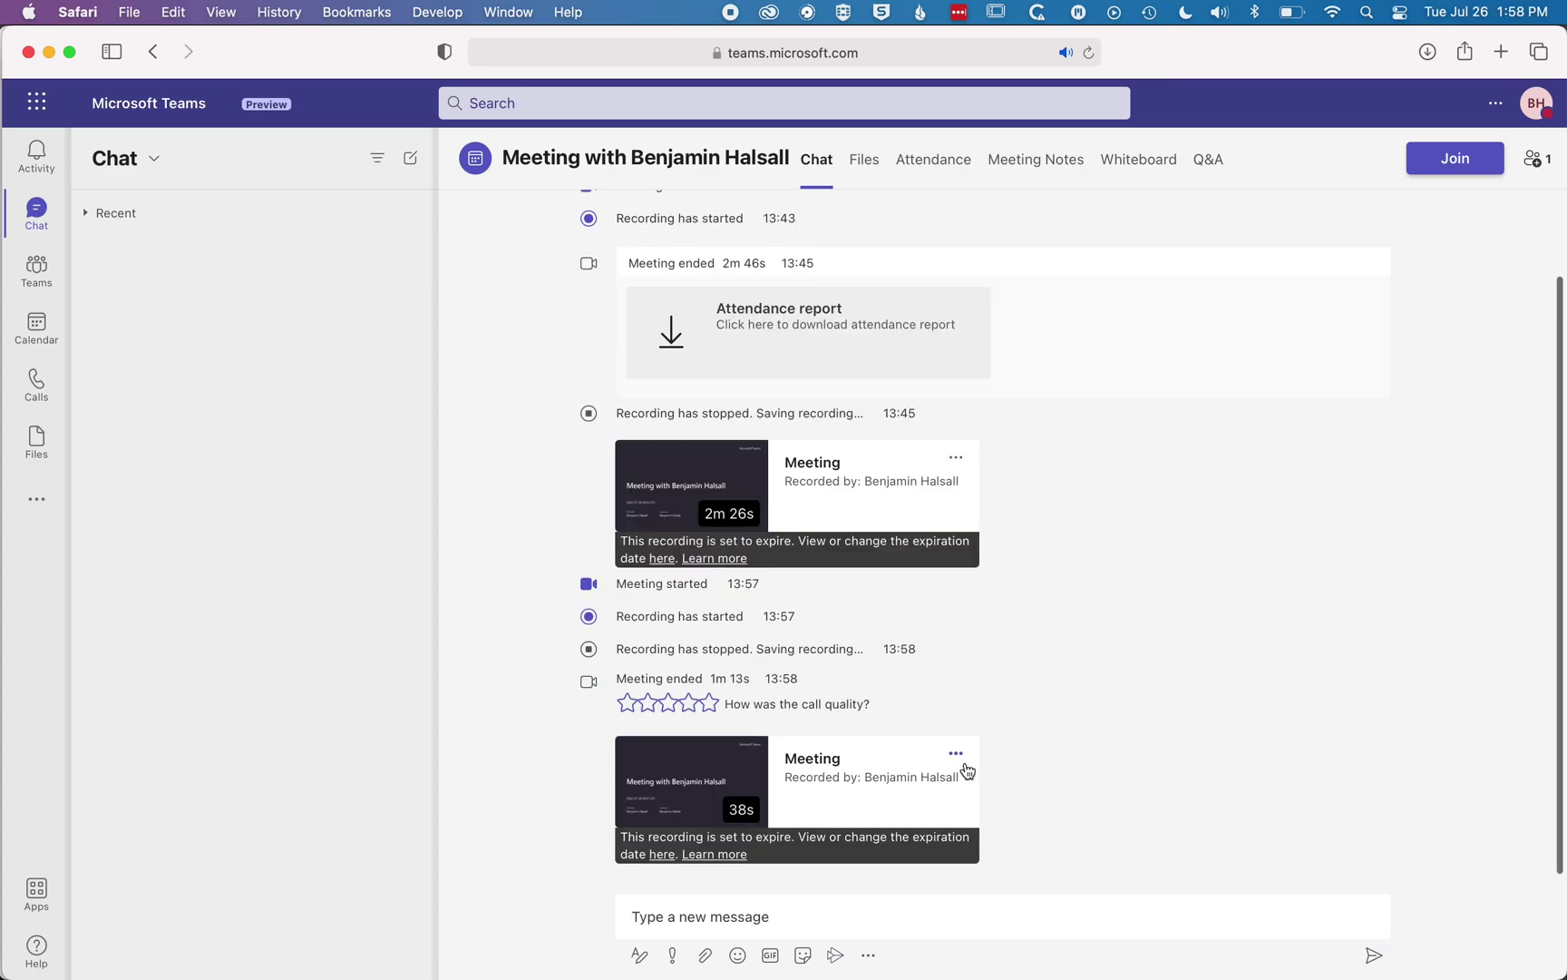
pyautogui.click(957, 755)
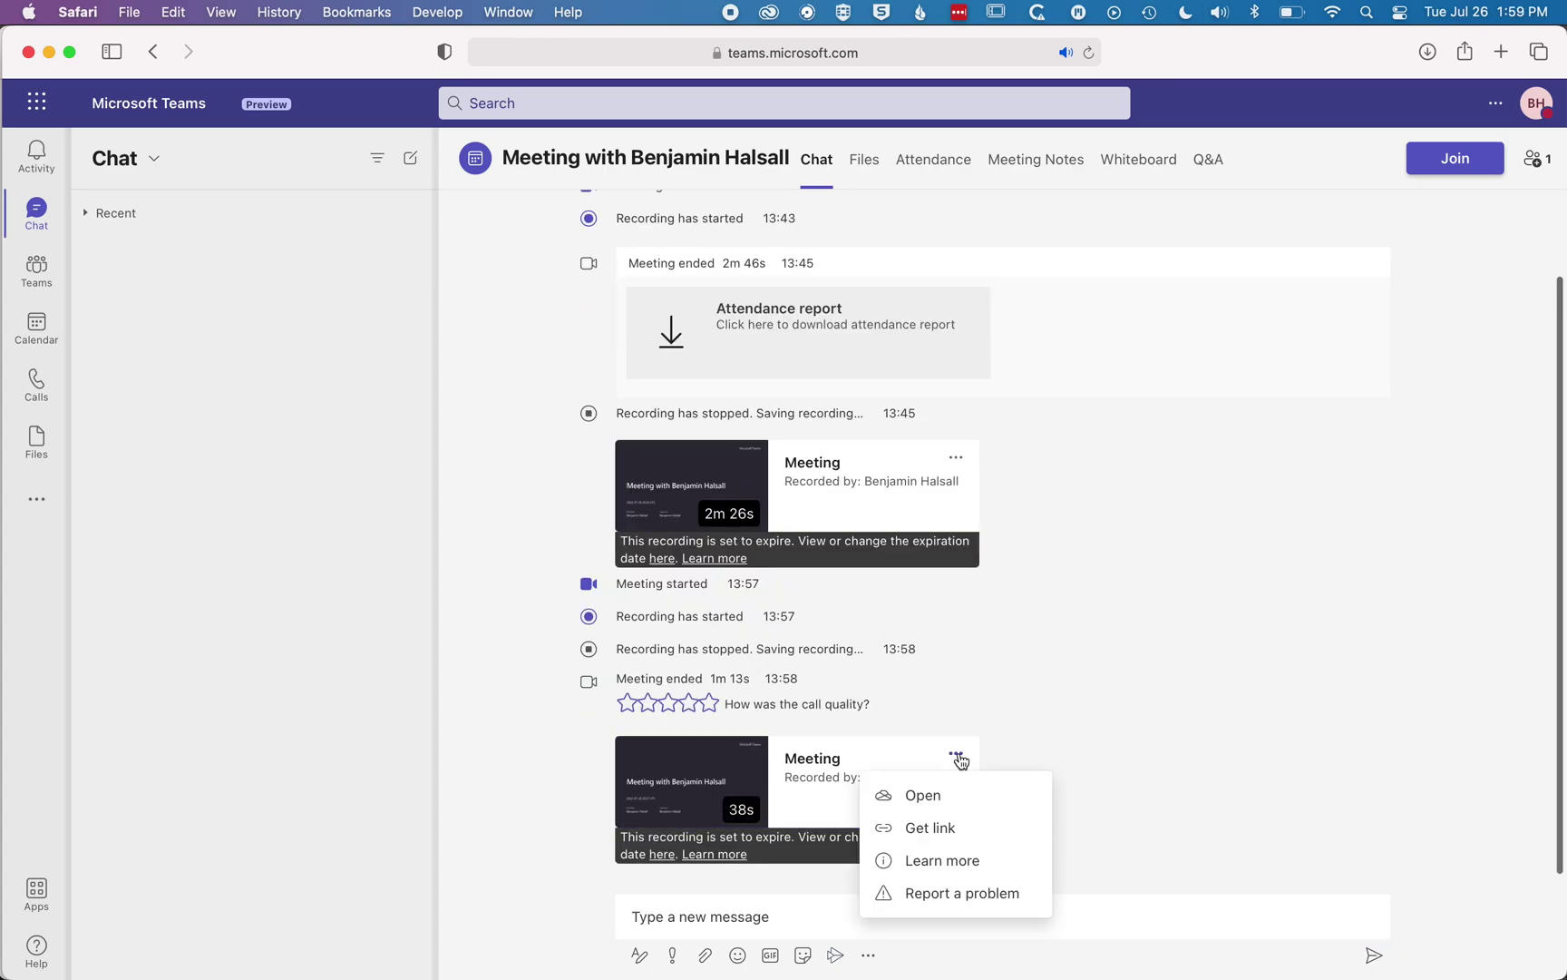
pyautogui.click(933, 804)
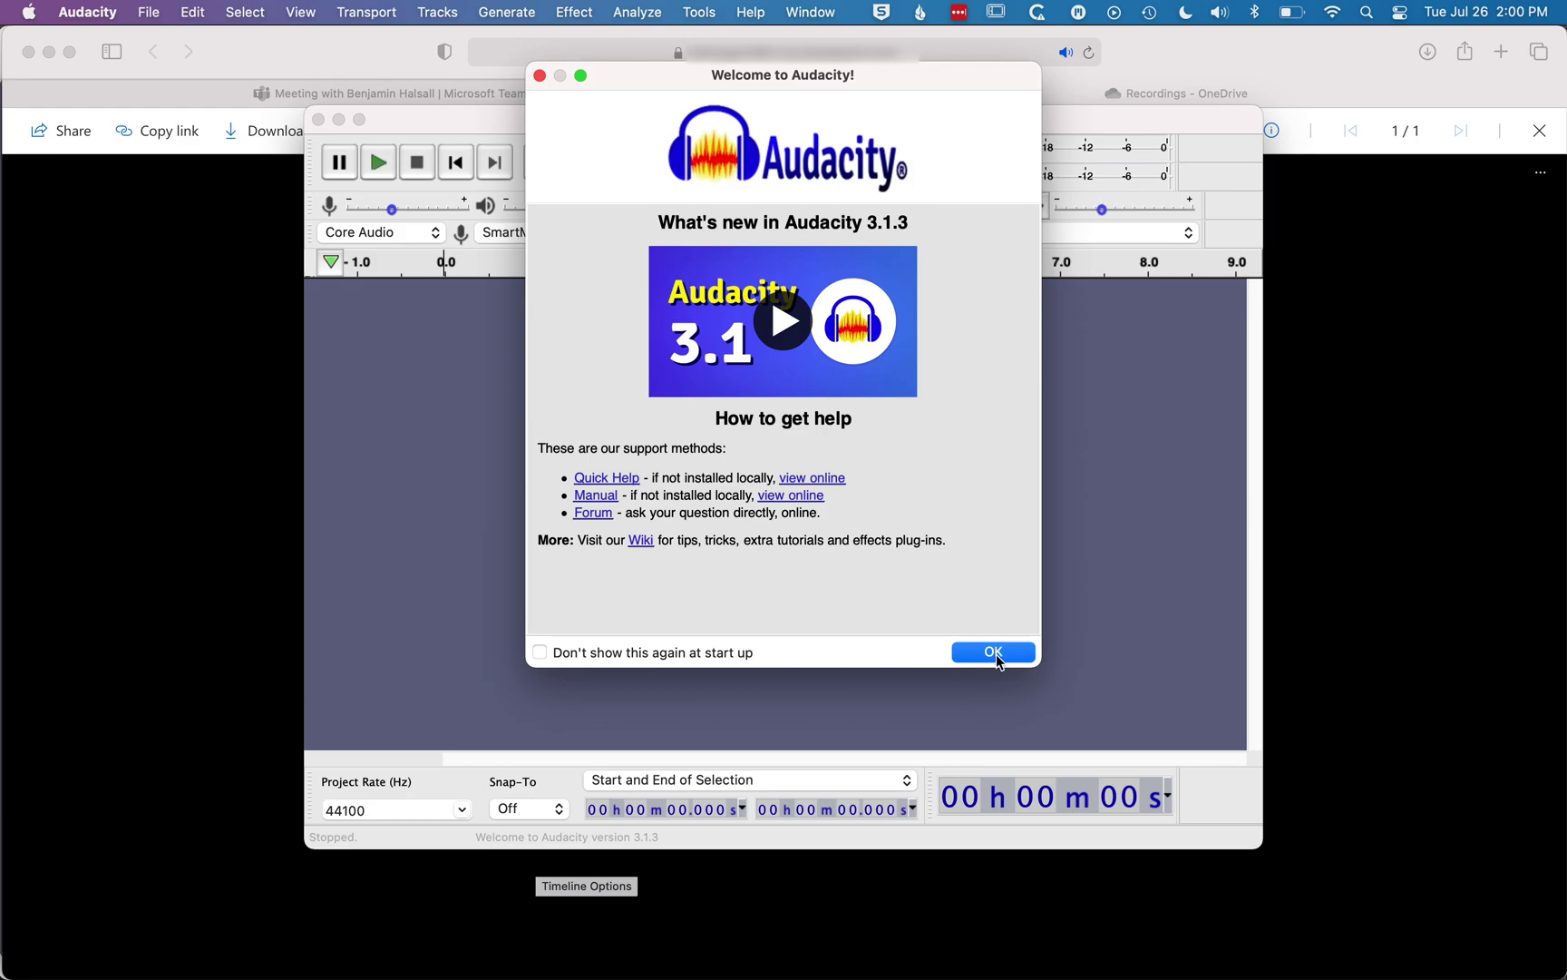
# - Dismiss Audacity's welcome dialog, move its window left, and open a Finder window on the Desktop
pyautogui.click(995, 652)
pyautogui.moveTo(446, 119); pyautogui.dragTo(233, 105)
pyautogui.press('super+Tab')
pyautogui.press('super+shift+d')
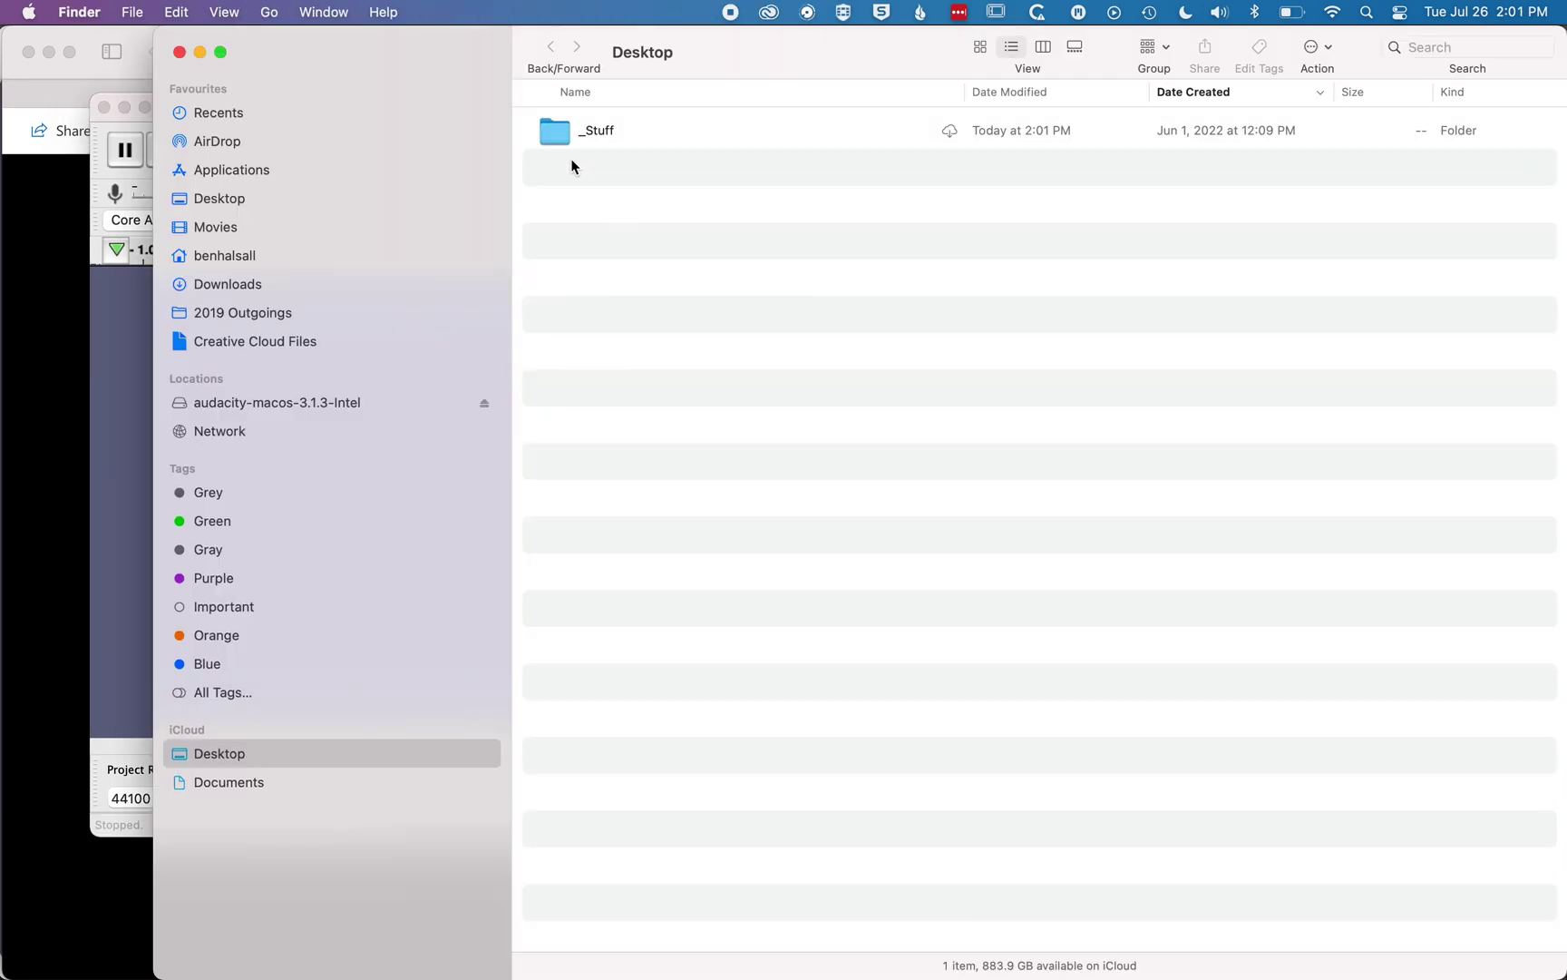
# - Move the newest Meeting Recording MP4 from Downloads onto the Desktop
pyautogui.click(247, 274)
pyautogui.click(869, 171)
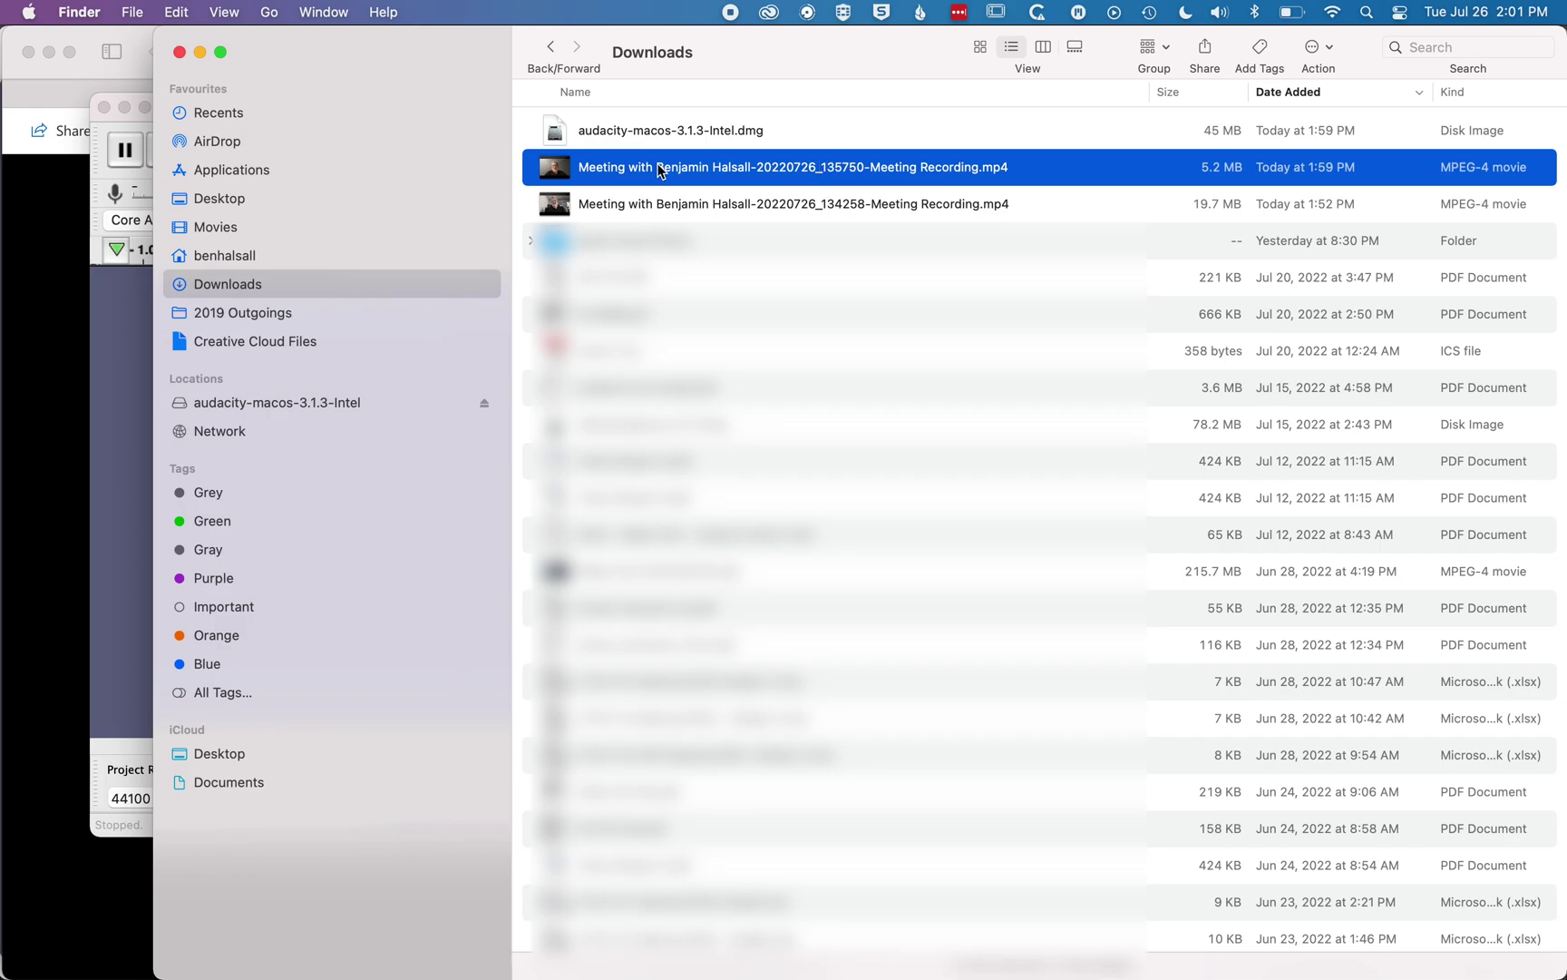
pyautogui.moveTo(618, 173); pyautogui.dragTo(274, 199)
# - Drag the recording from the Desktop into Audacity, which warns it needs FFmpeg
pyautogui.click(256, 196)
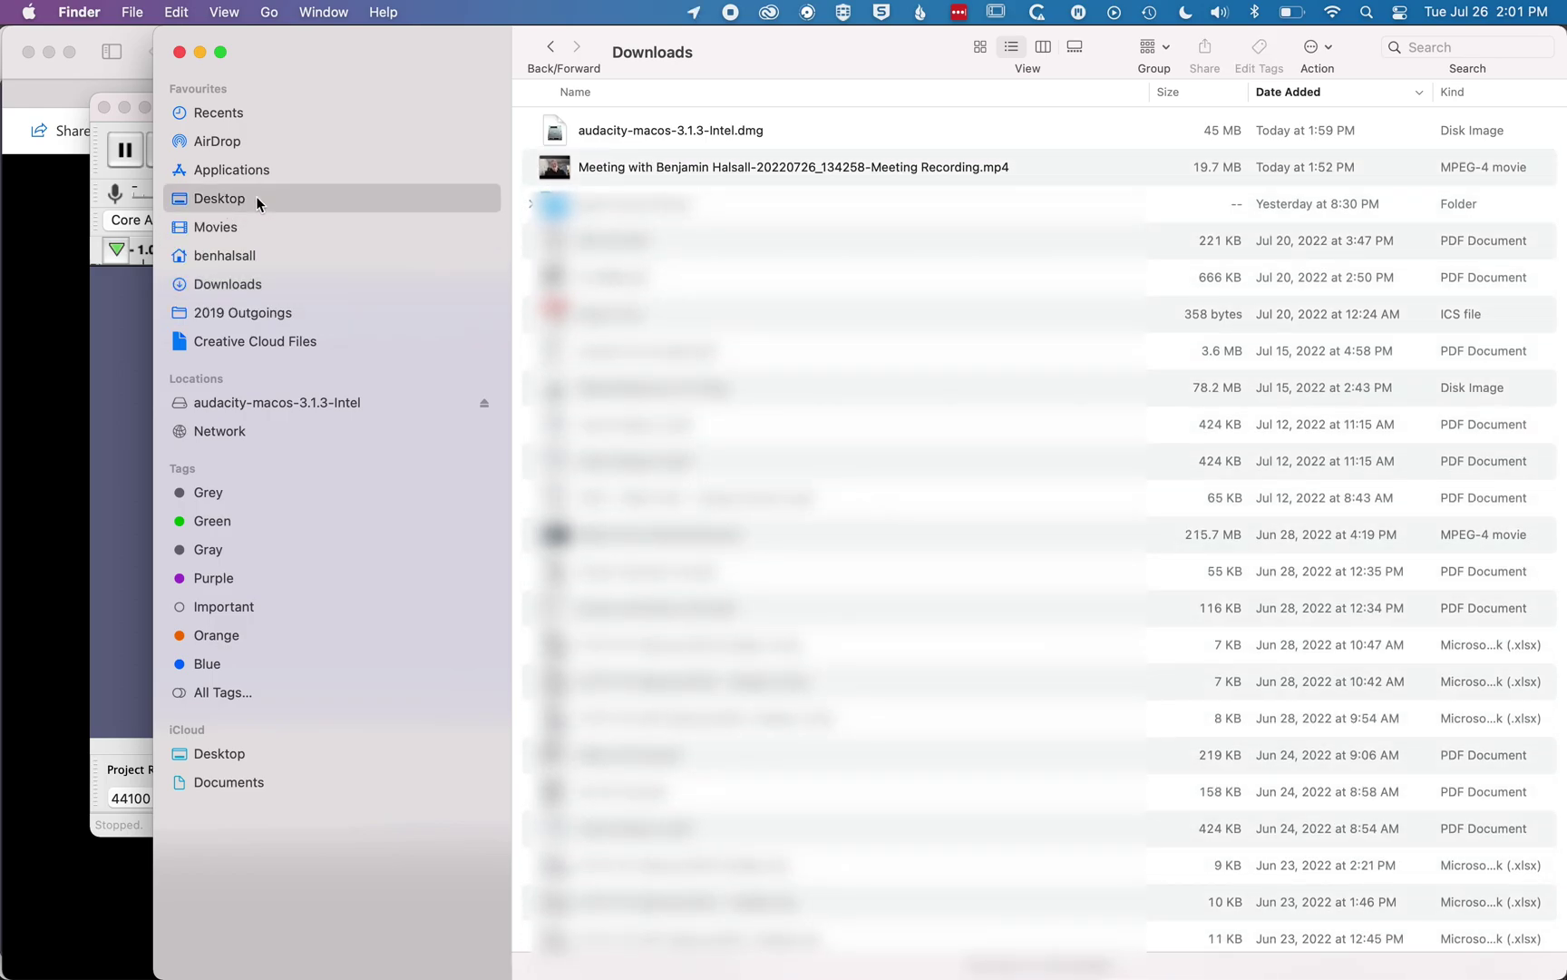
pyautogui.moveTo(431, 45); pyautogui.dragTo(787, 9)
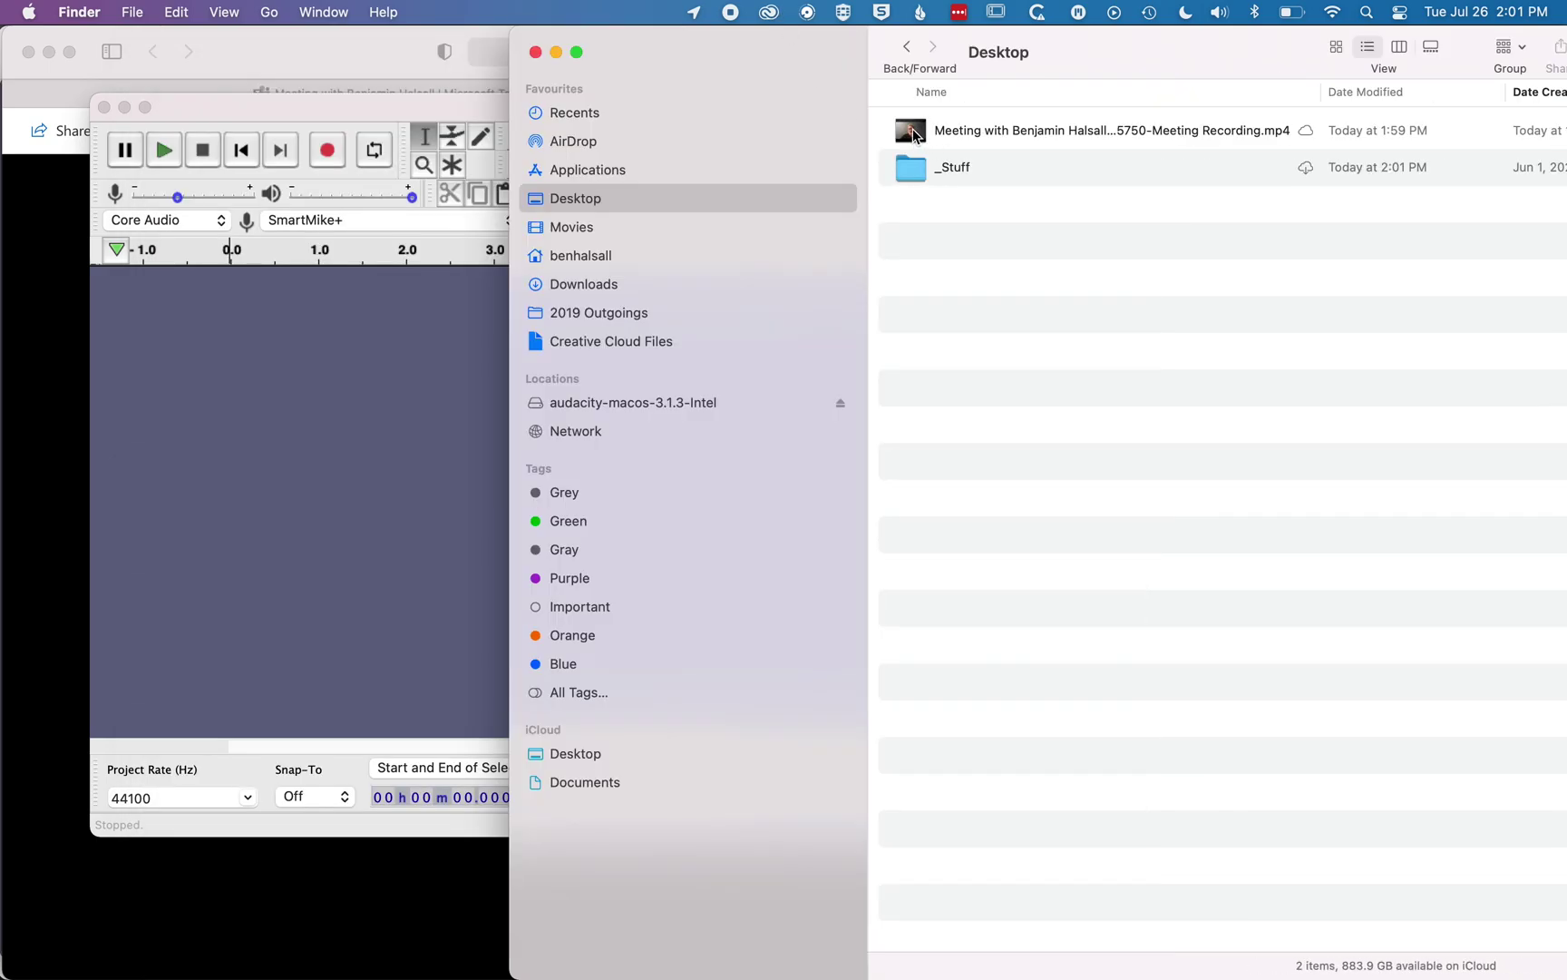
pyautogui.moveTo(917, 136); pyautogui.dragTo(230, 544)
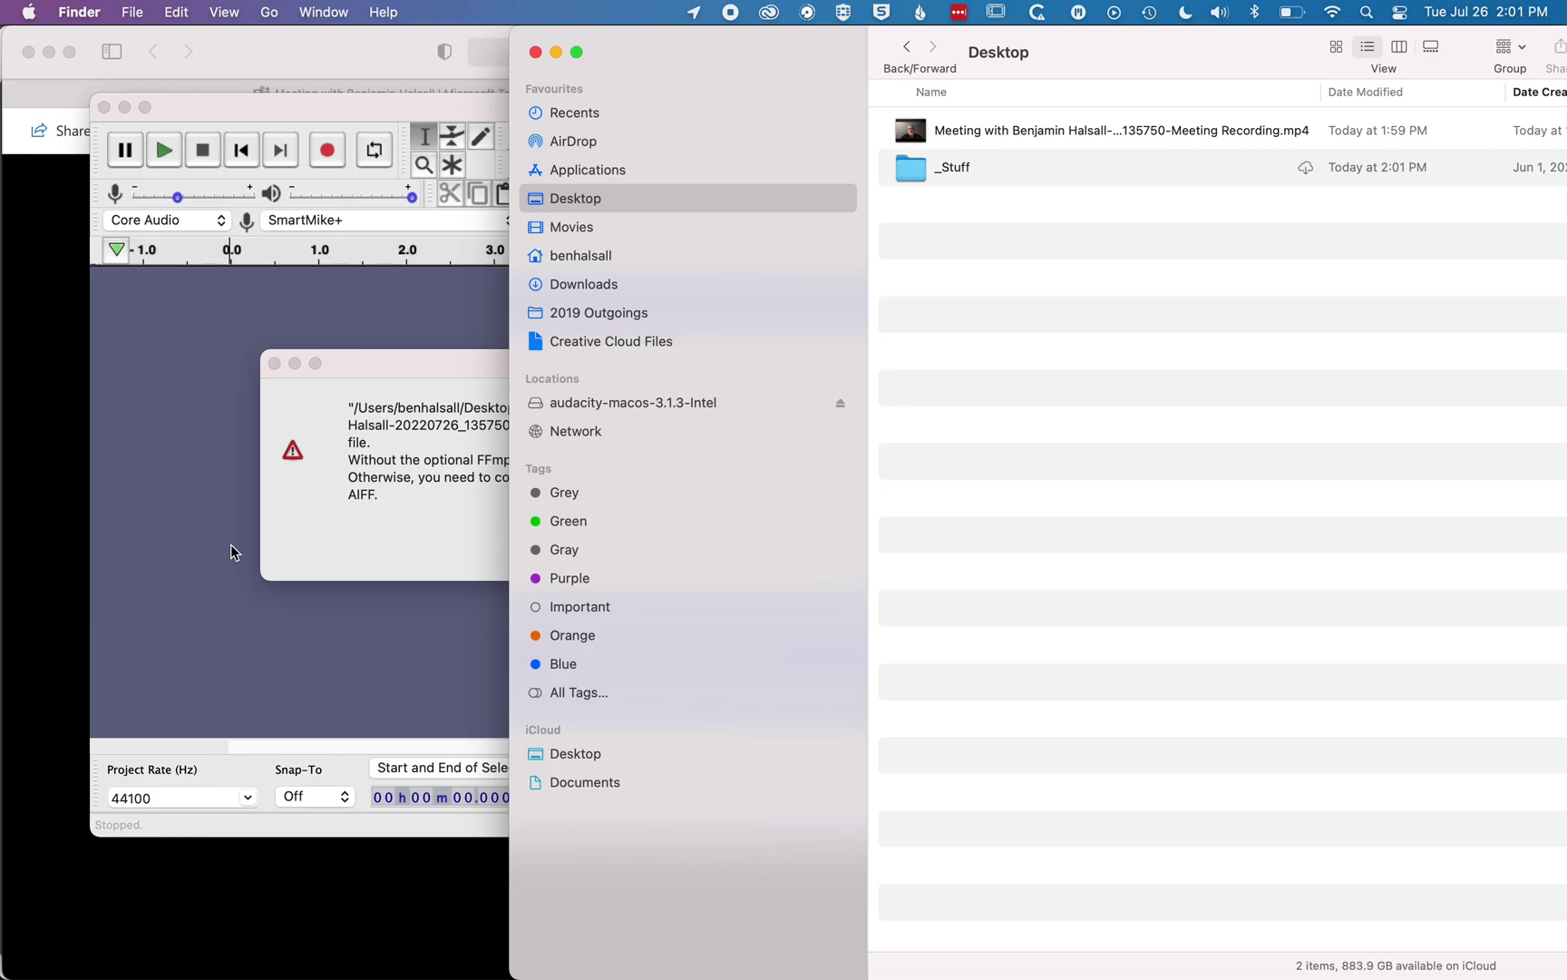
# - Clear the import error, see FFmpeg not found in Libraries preferences, and open its download FAQ
pyautogui.click(362, 506)
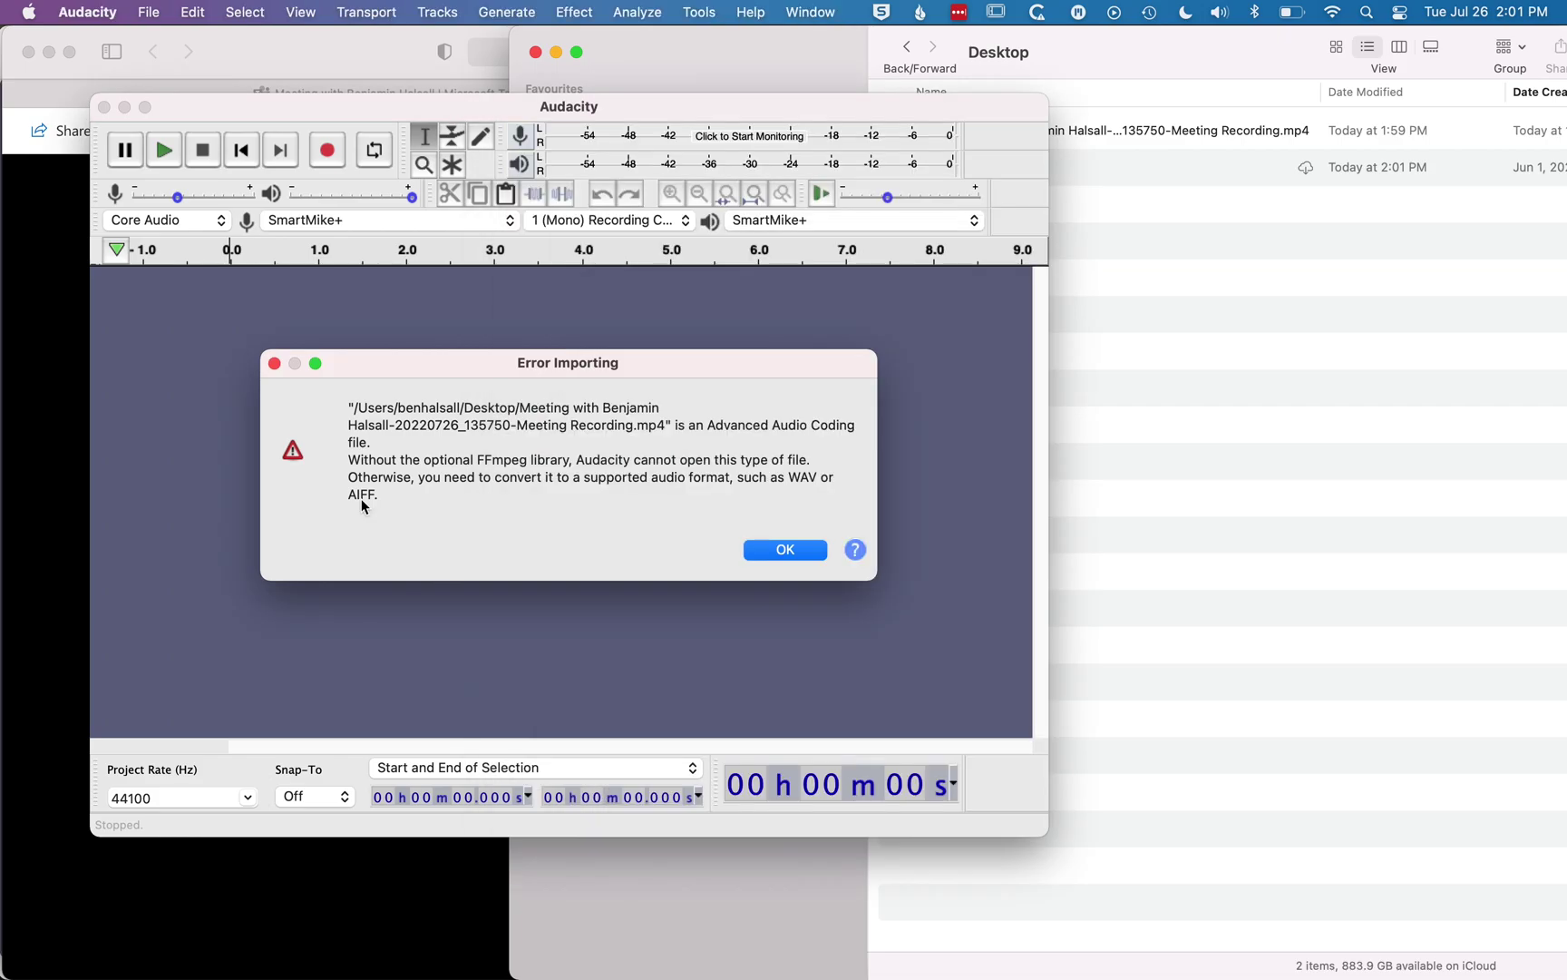
pyautogui.click(788, 550)
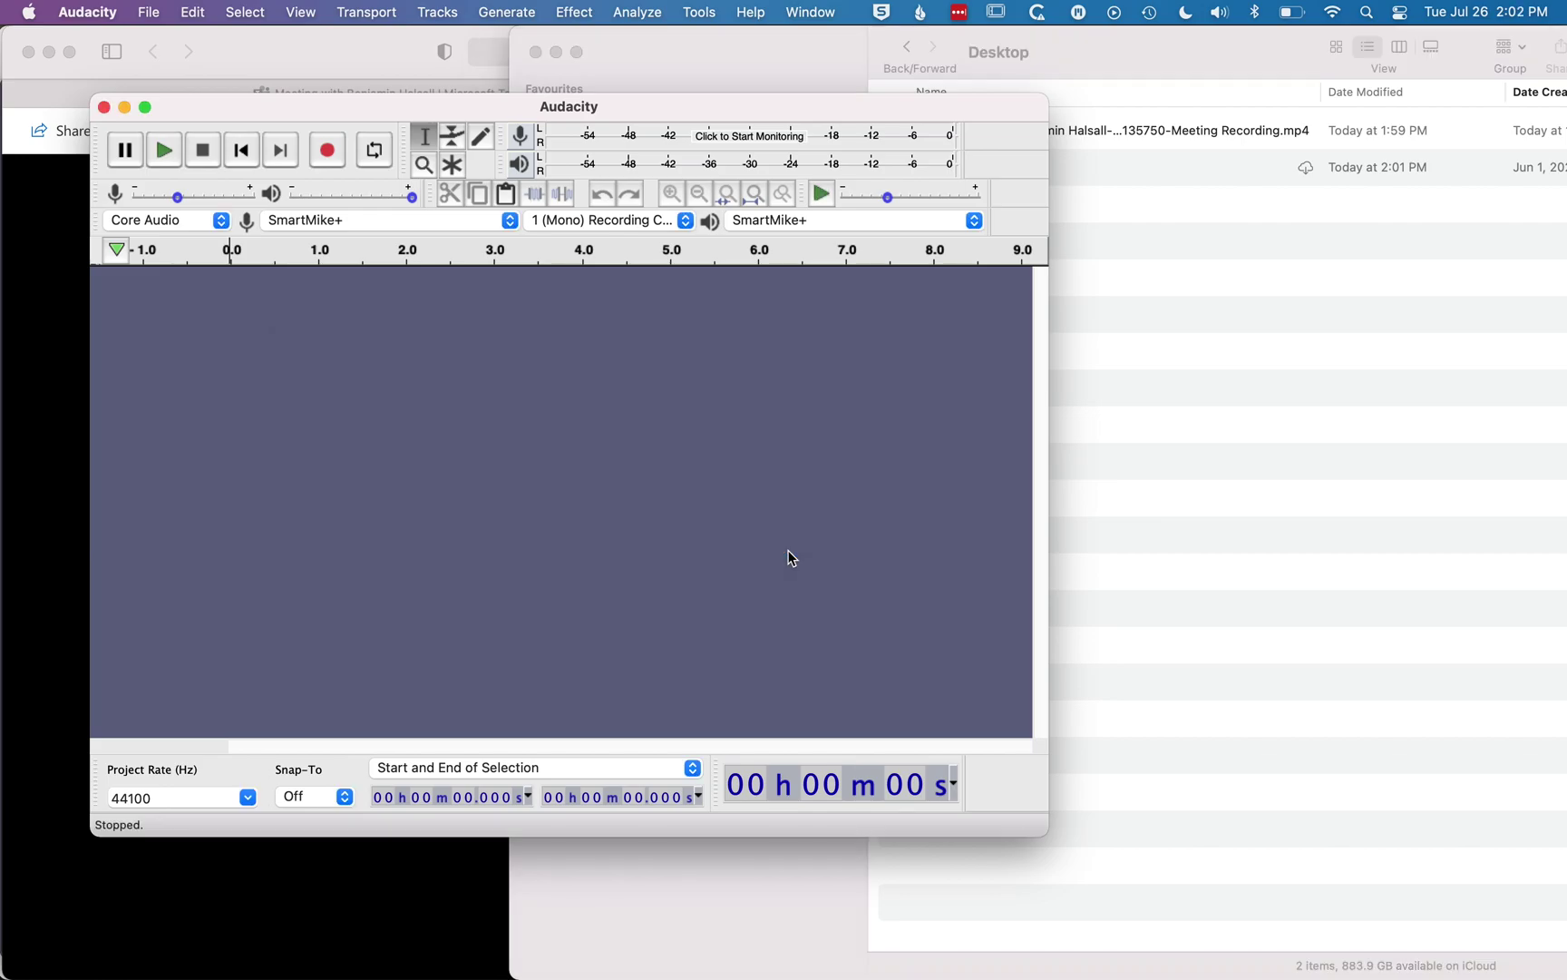
pyautogui.click(84, 7)
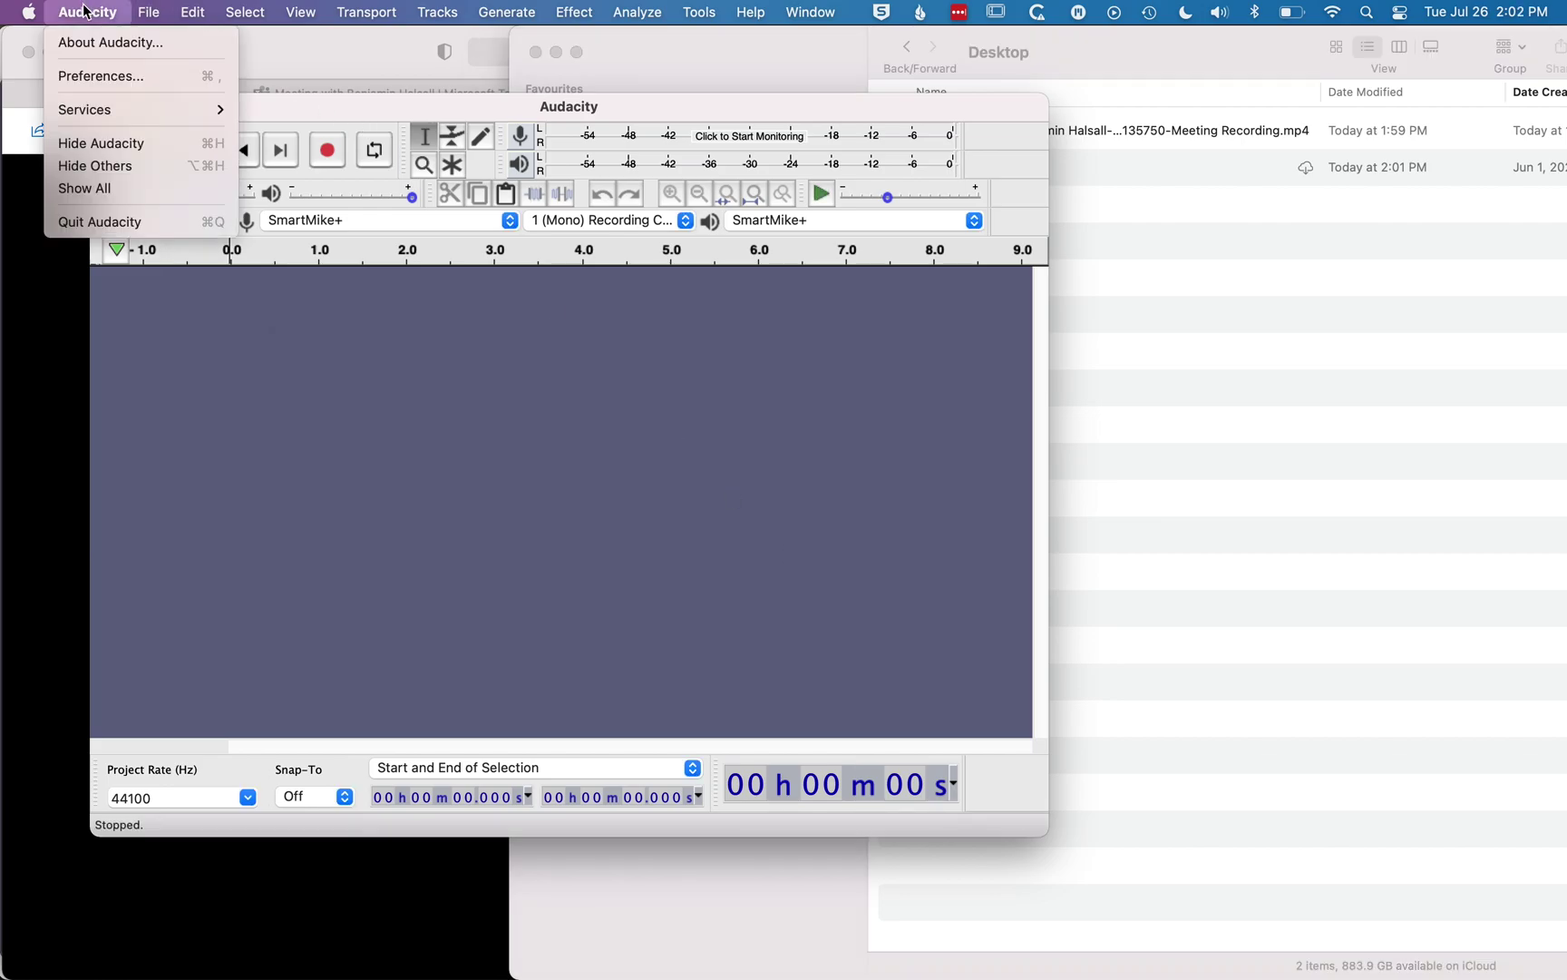
pyautogui.click(90, 75)
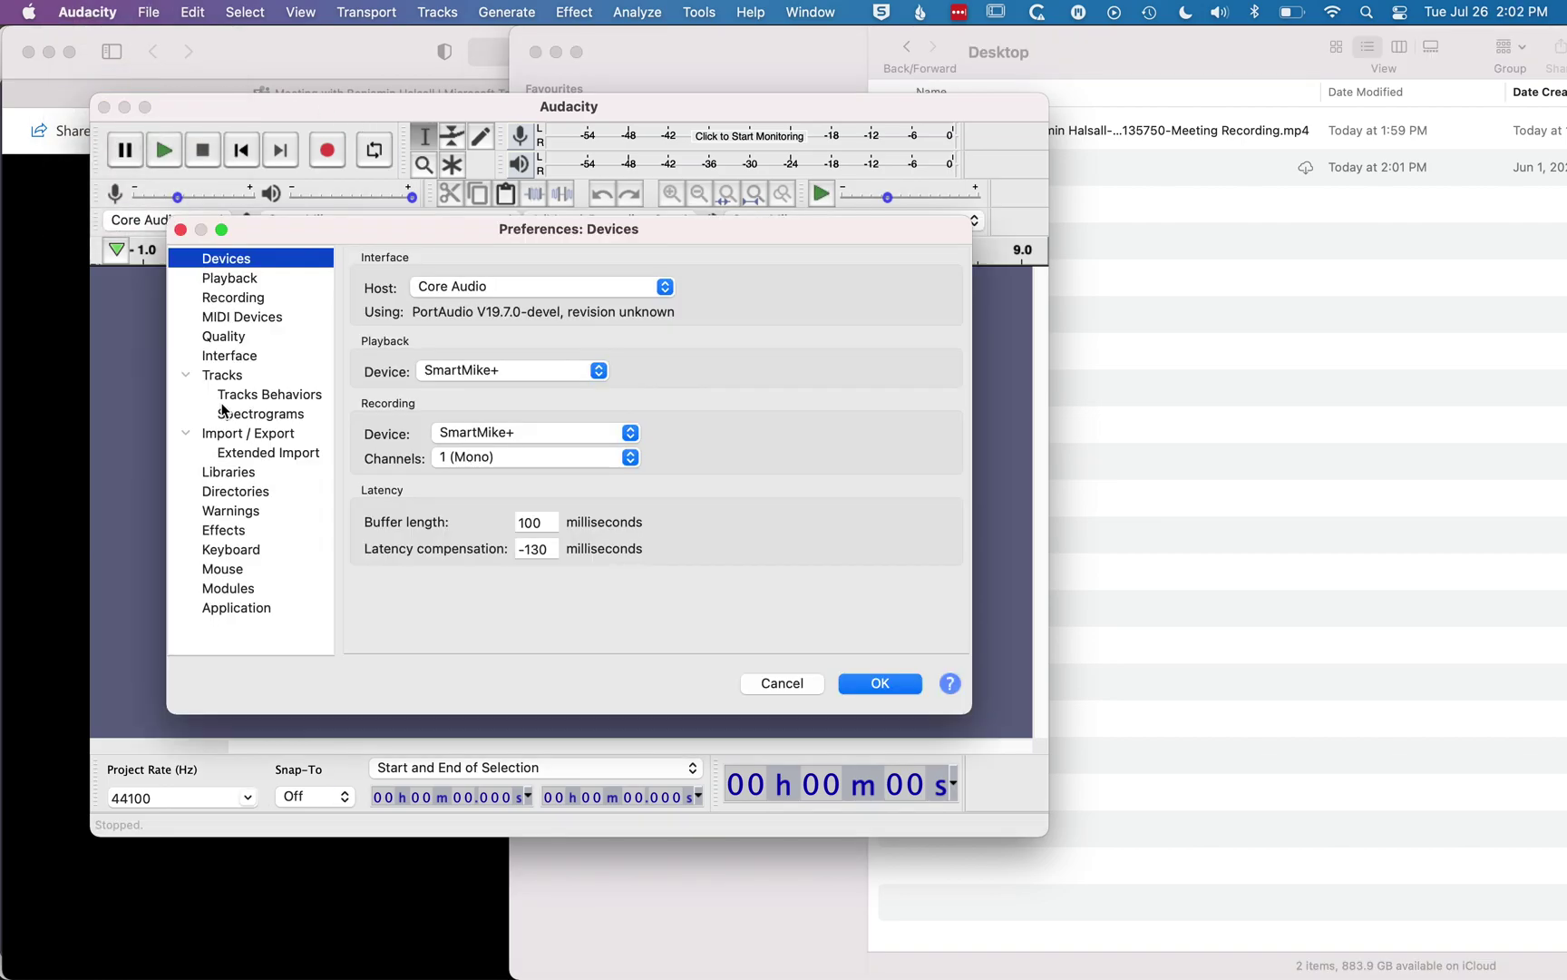
pyautogui.click(232, 471)
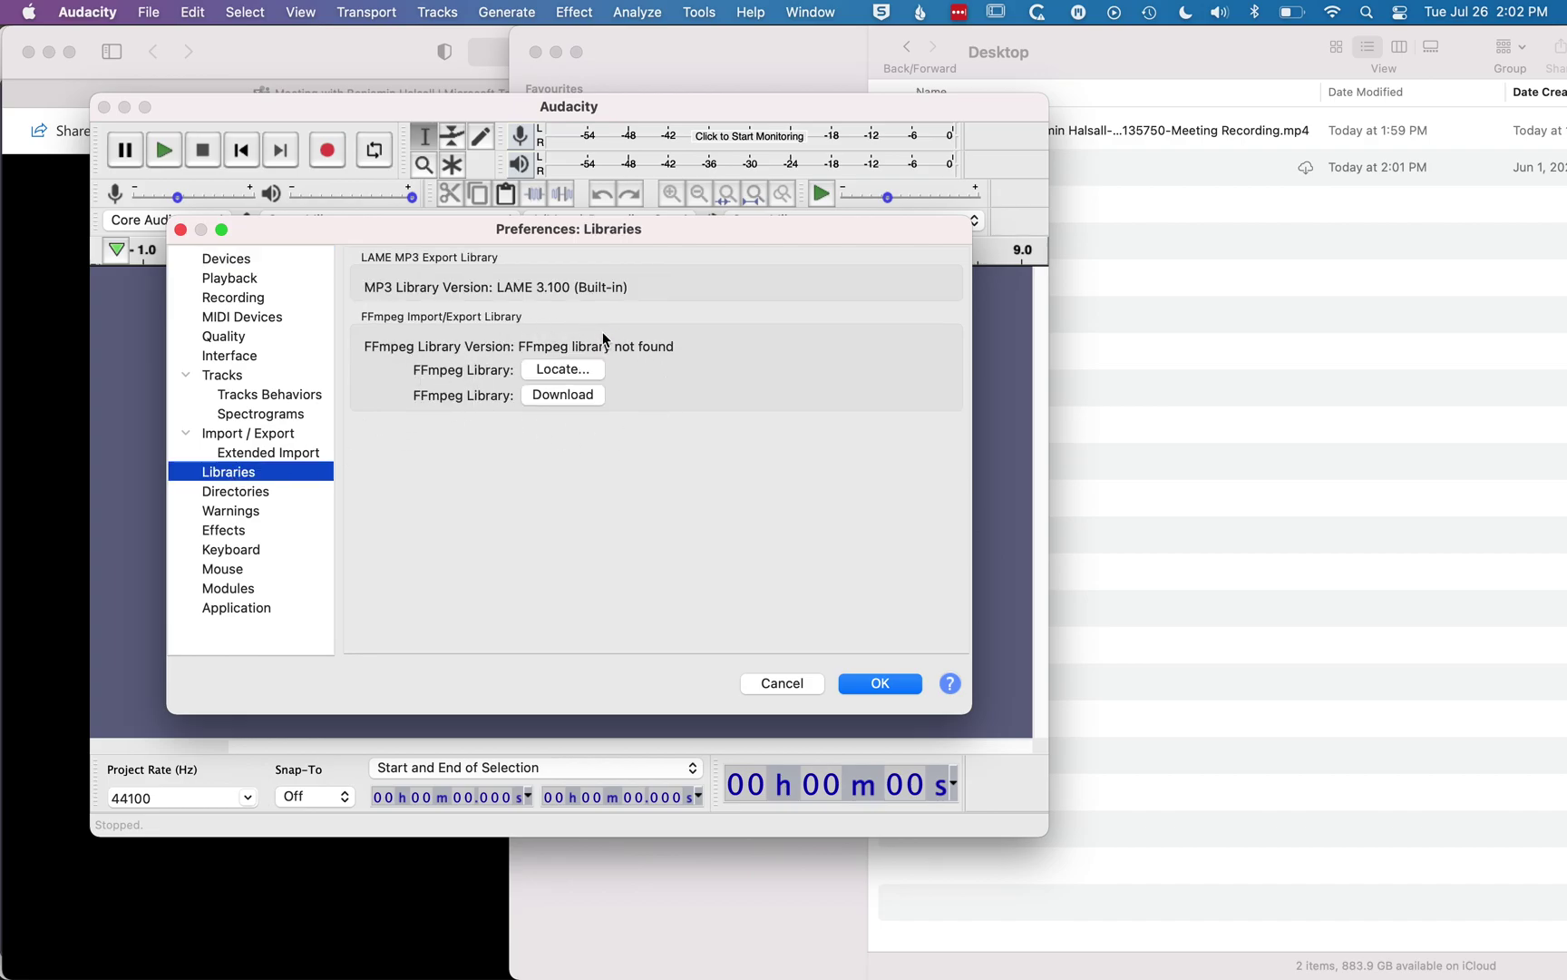
pyautogui.click(552, 398)
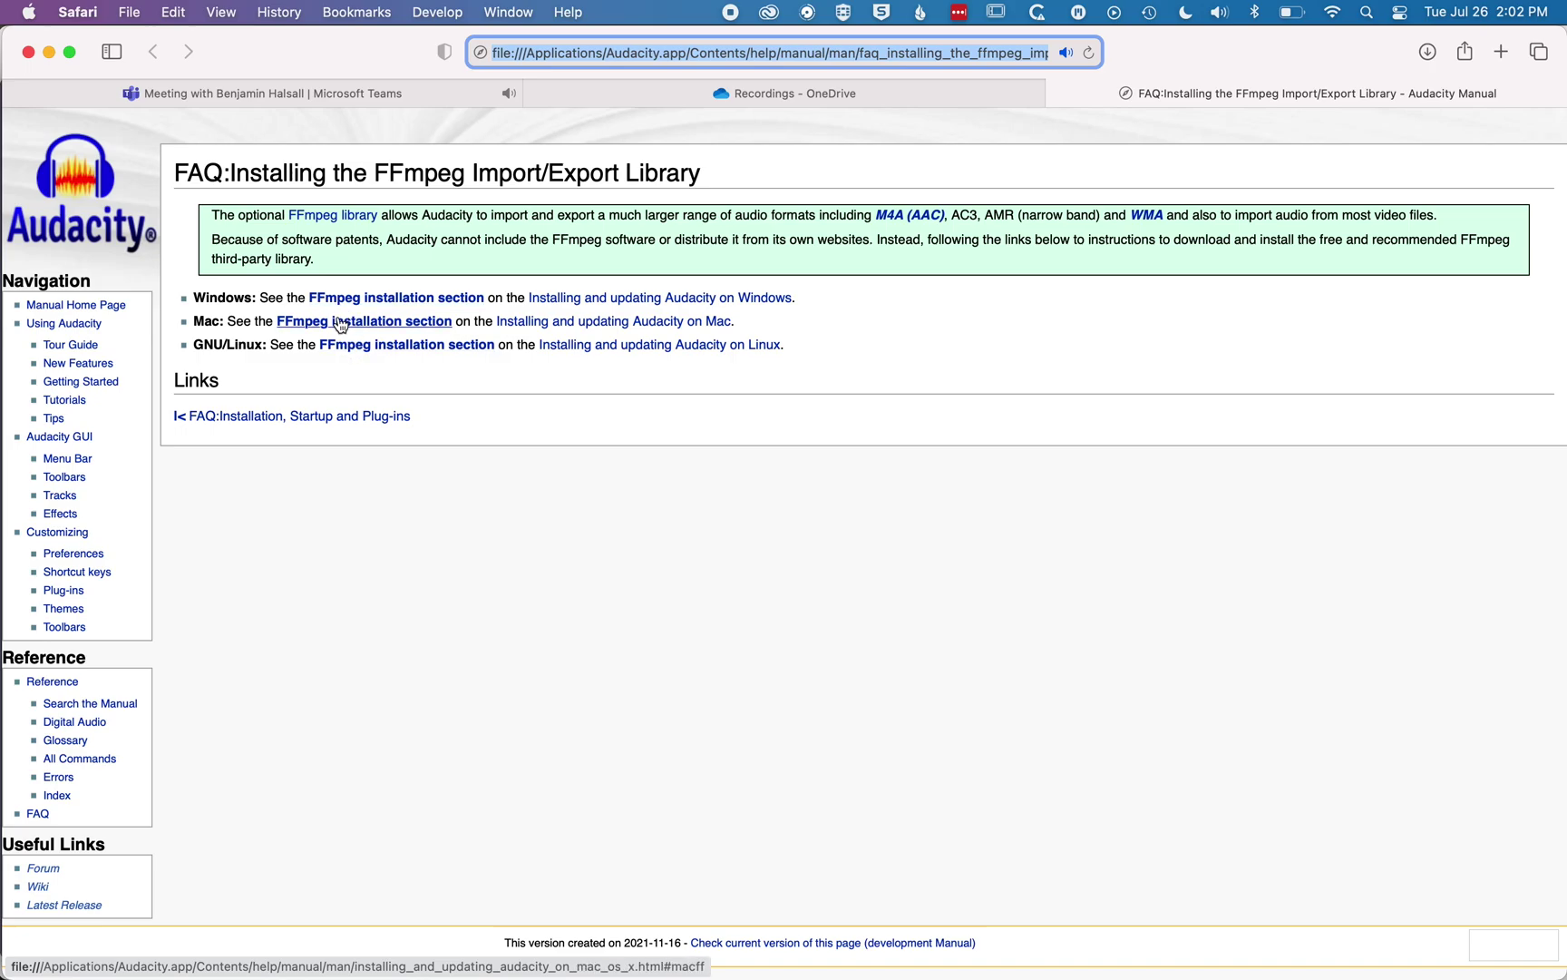
# - Download ffmpeg_64bit_osx.pkg from lame.buanzo.org via the manual's Installing FFmpeg for Mac page
pyautogui.click(340, 324)
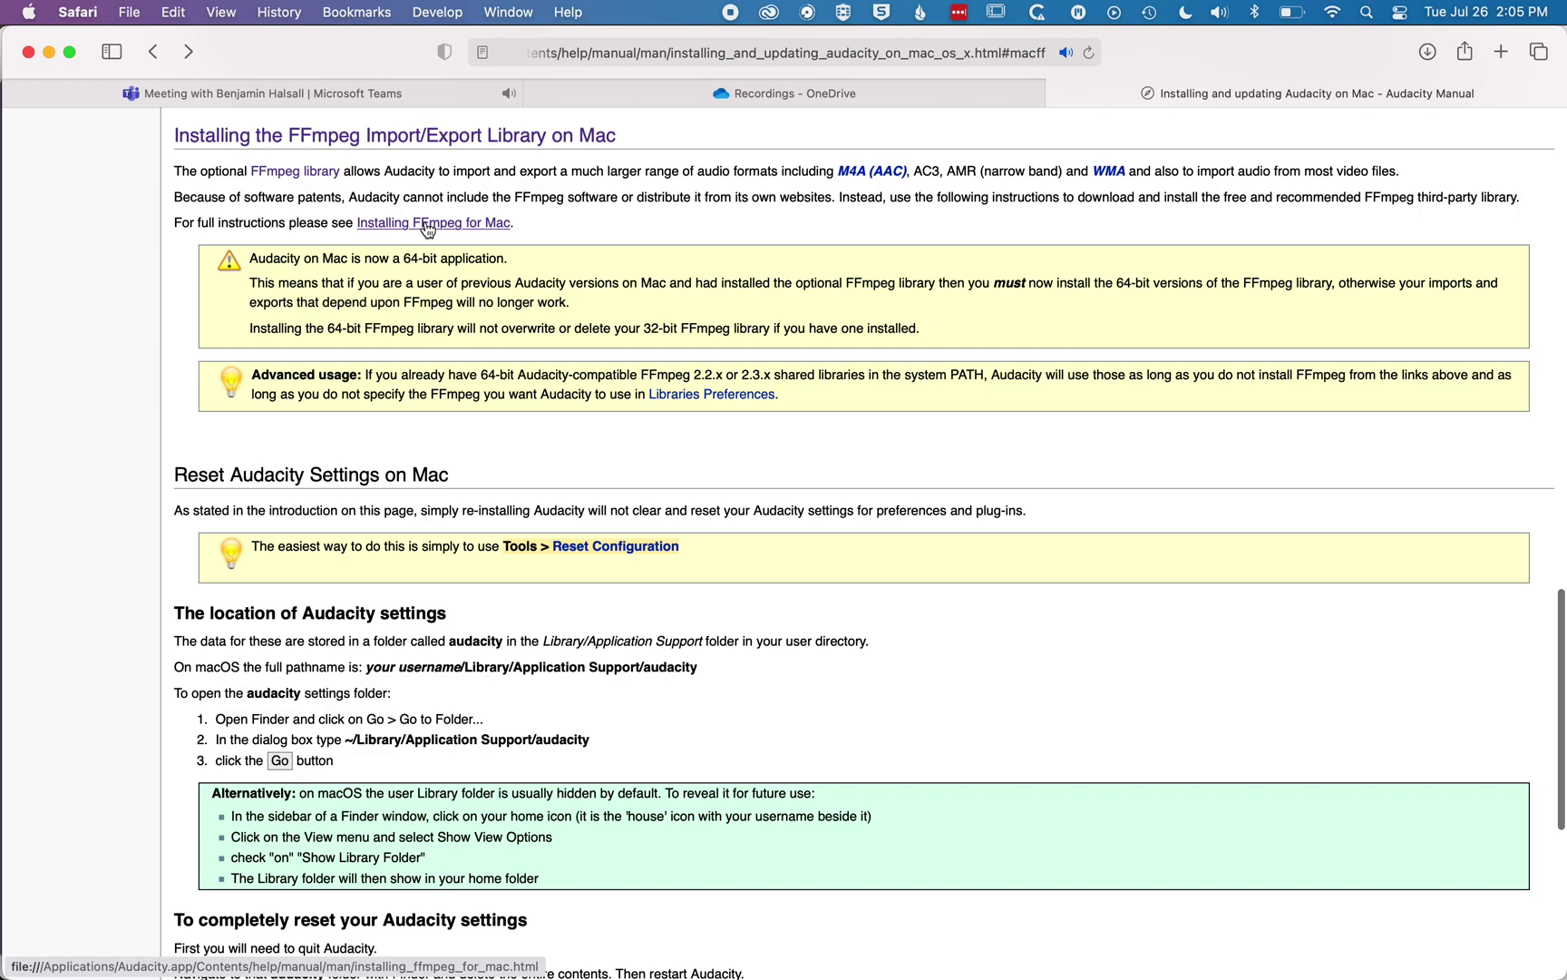
pyautogui.click(428, 227)
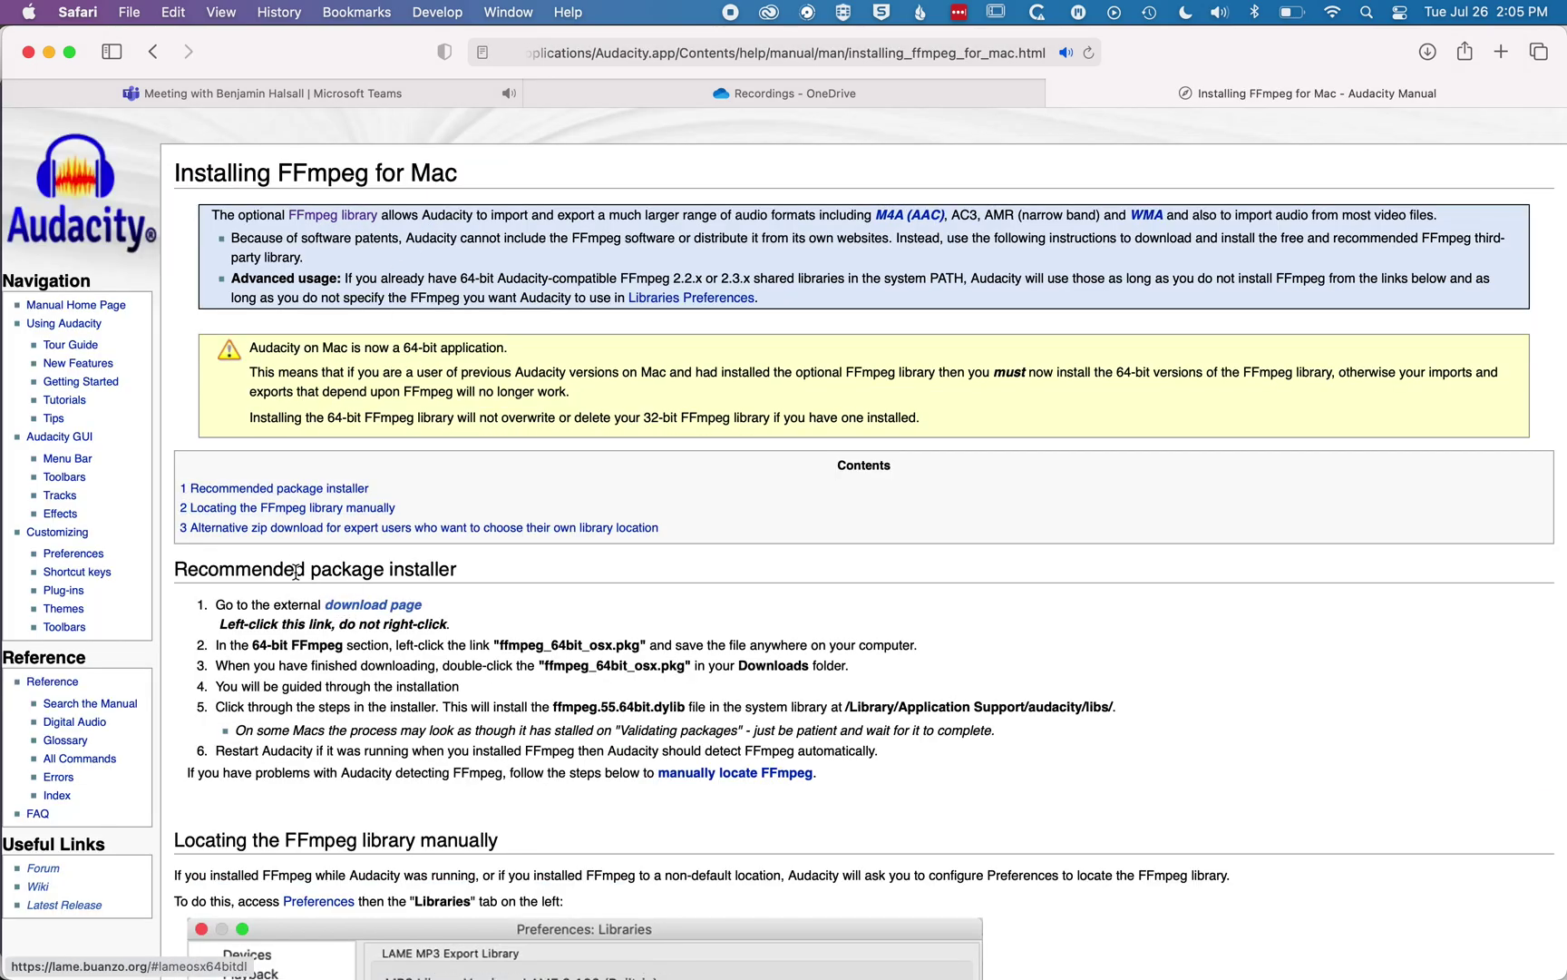
pyautogui.click(364, 613)
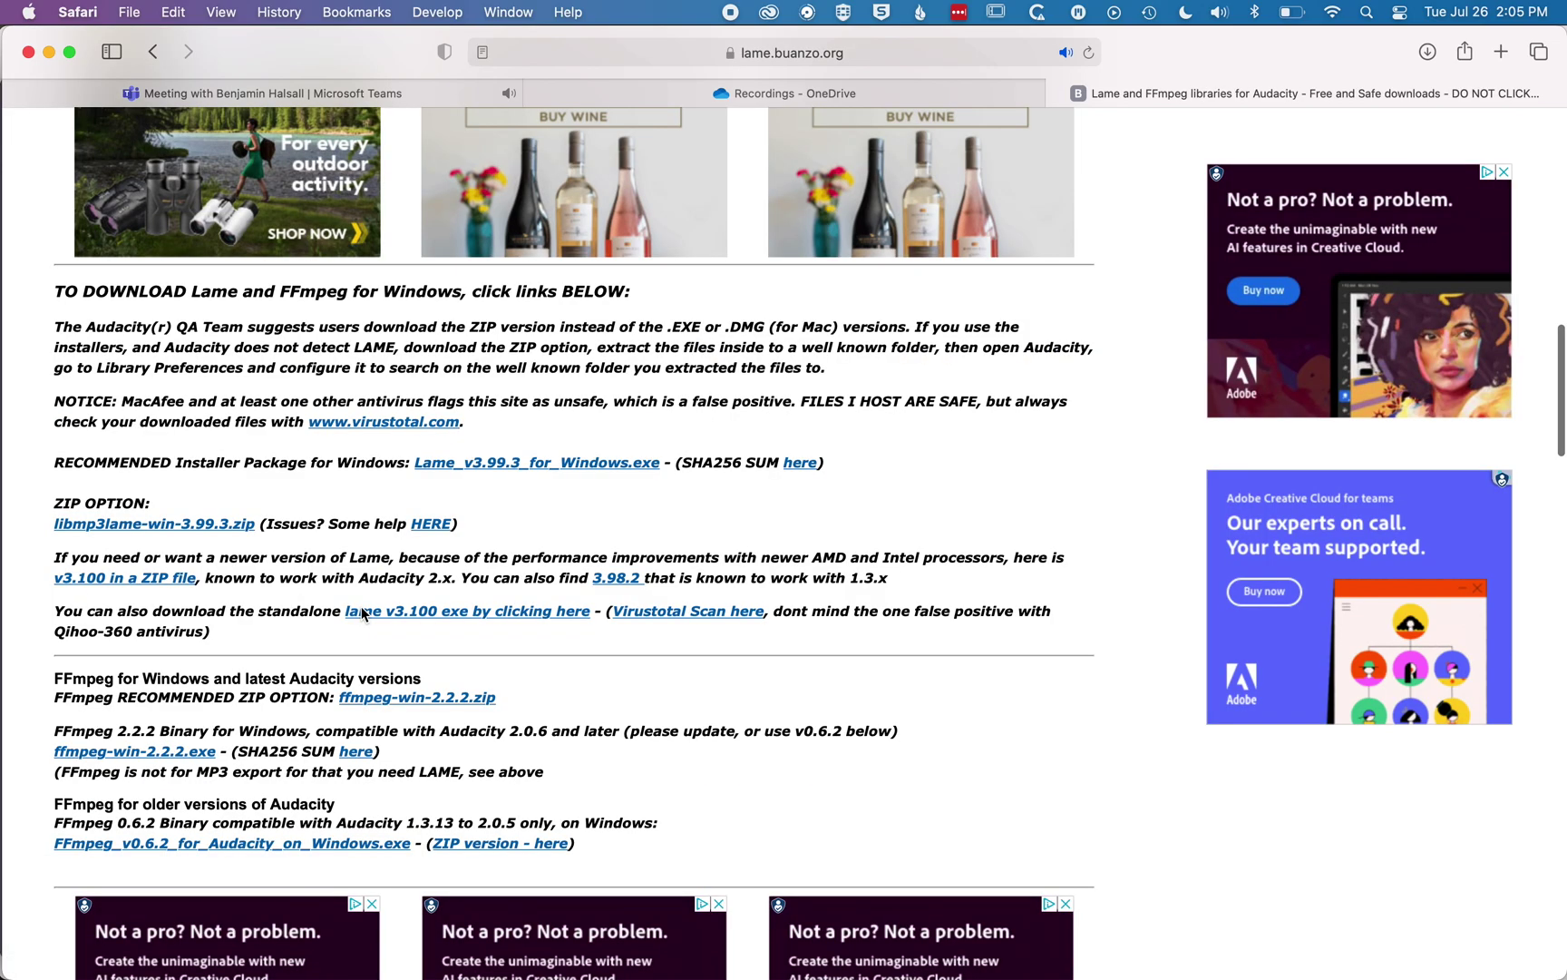
pyautogui.scroll(-5, 361, 614)
pyautogui.scroll(-6, 361, 614)
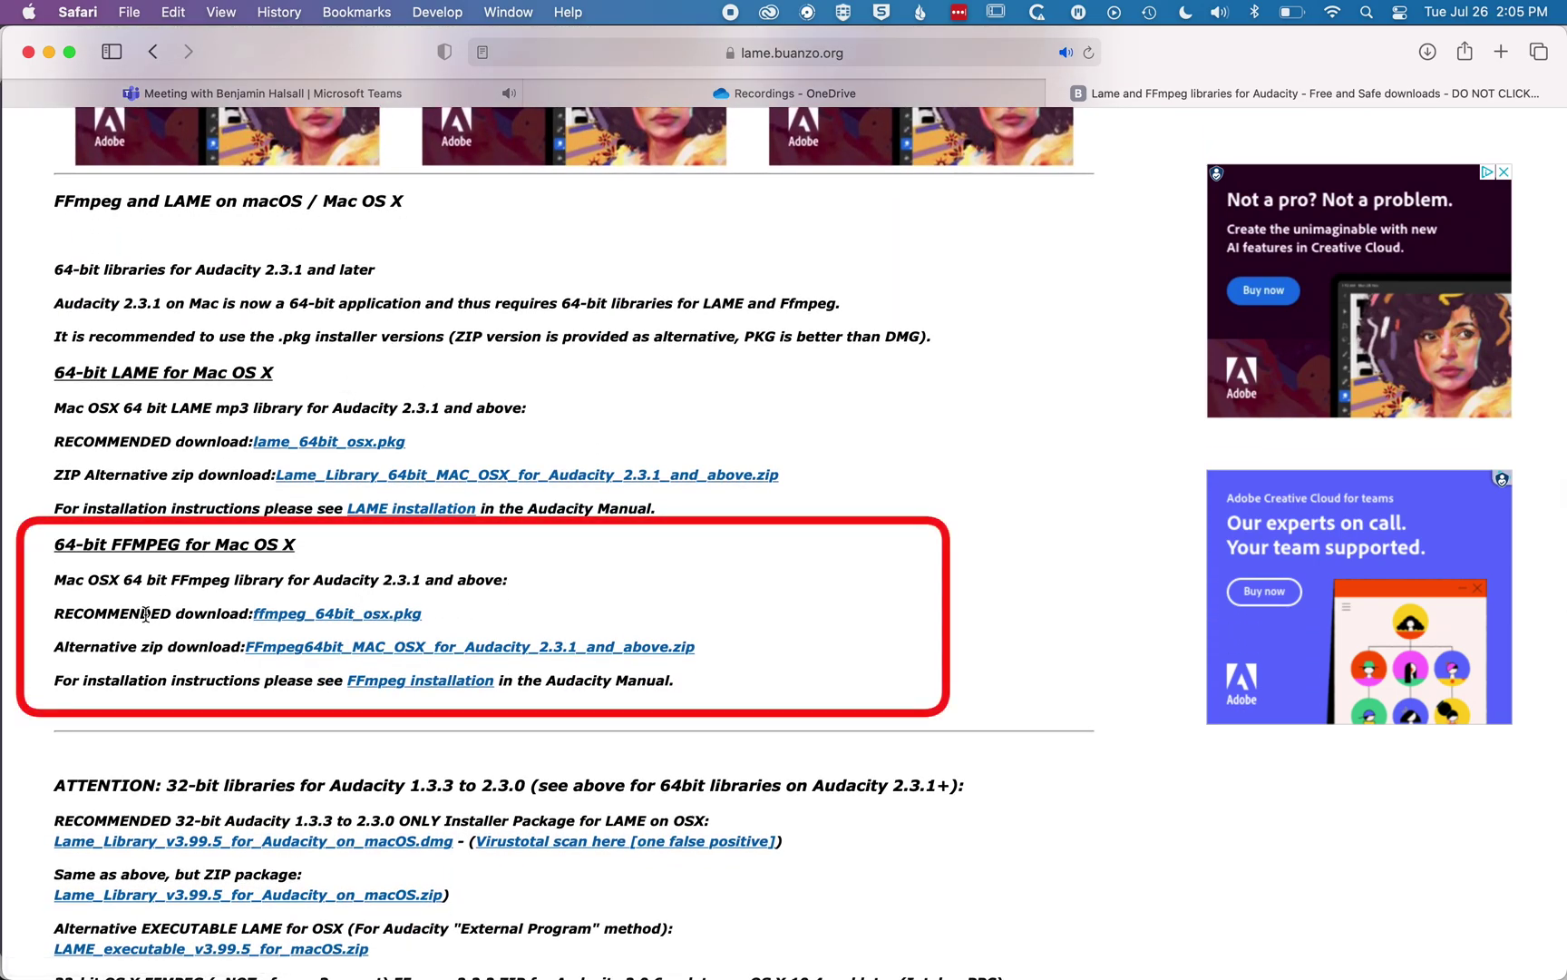
pyautogui.click(272, 615)
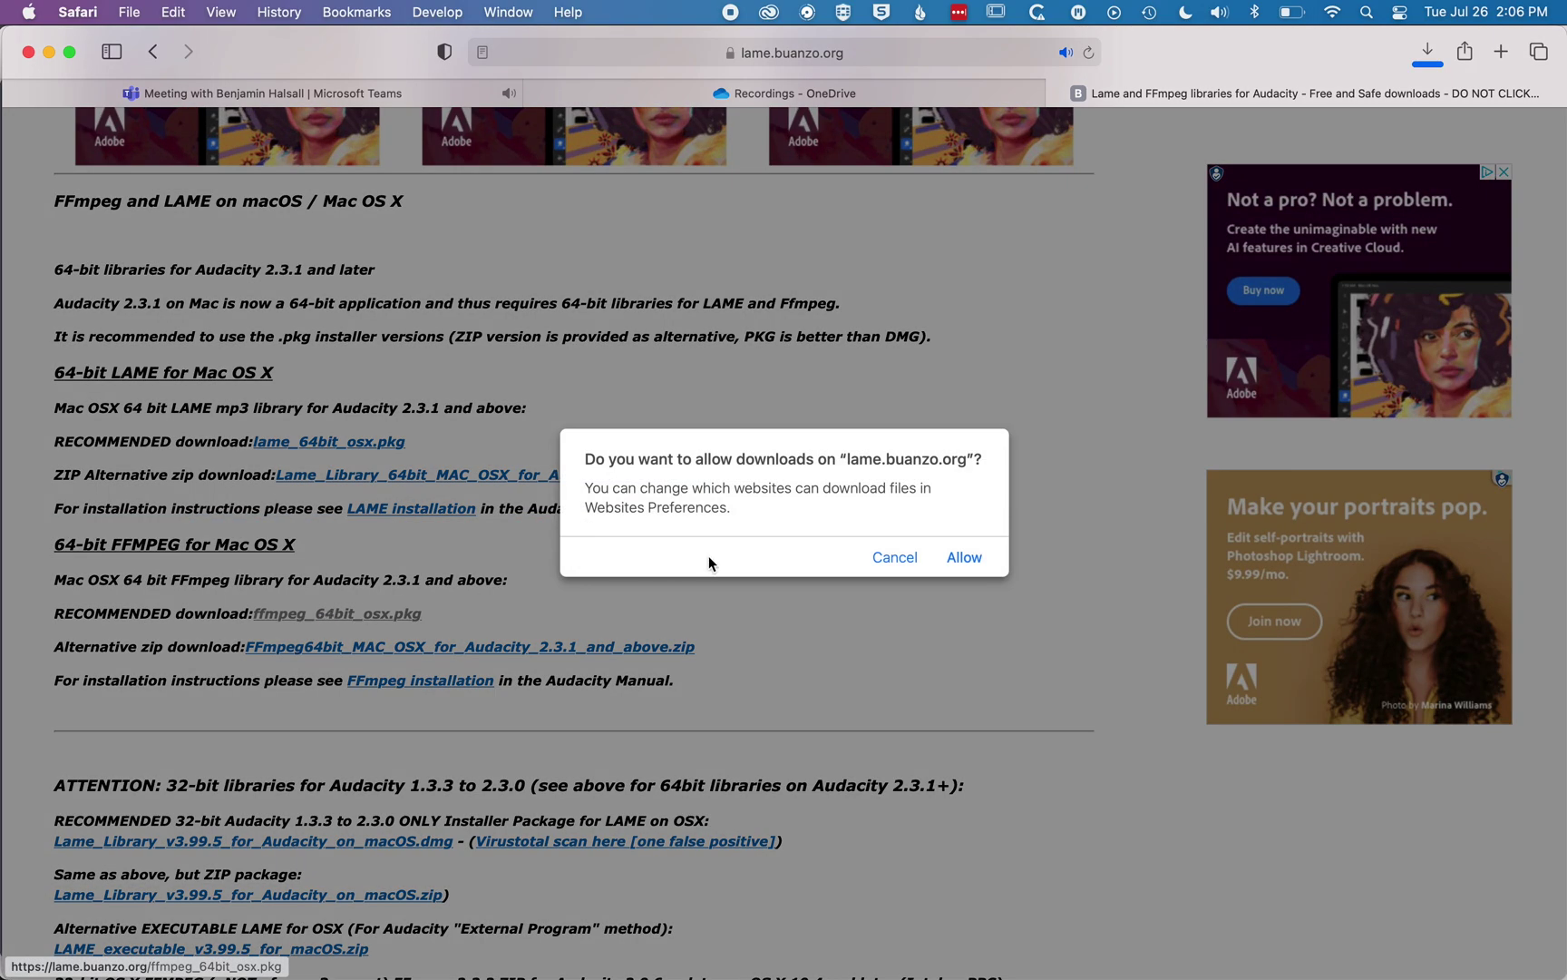
pyautogui.click(962, 557)
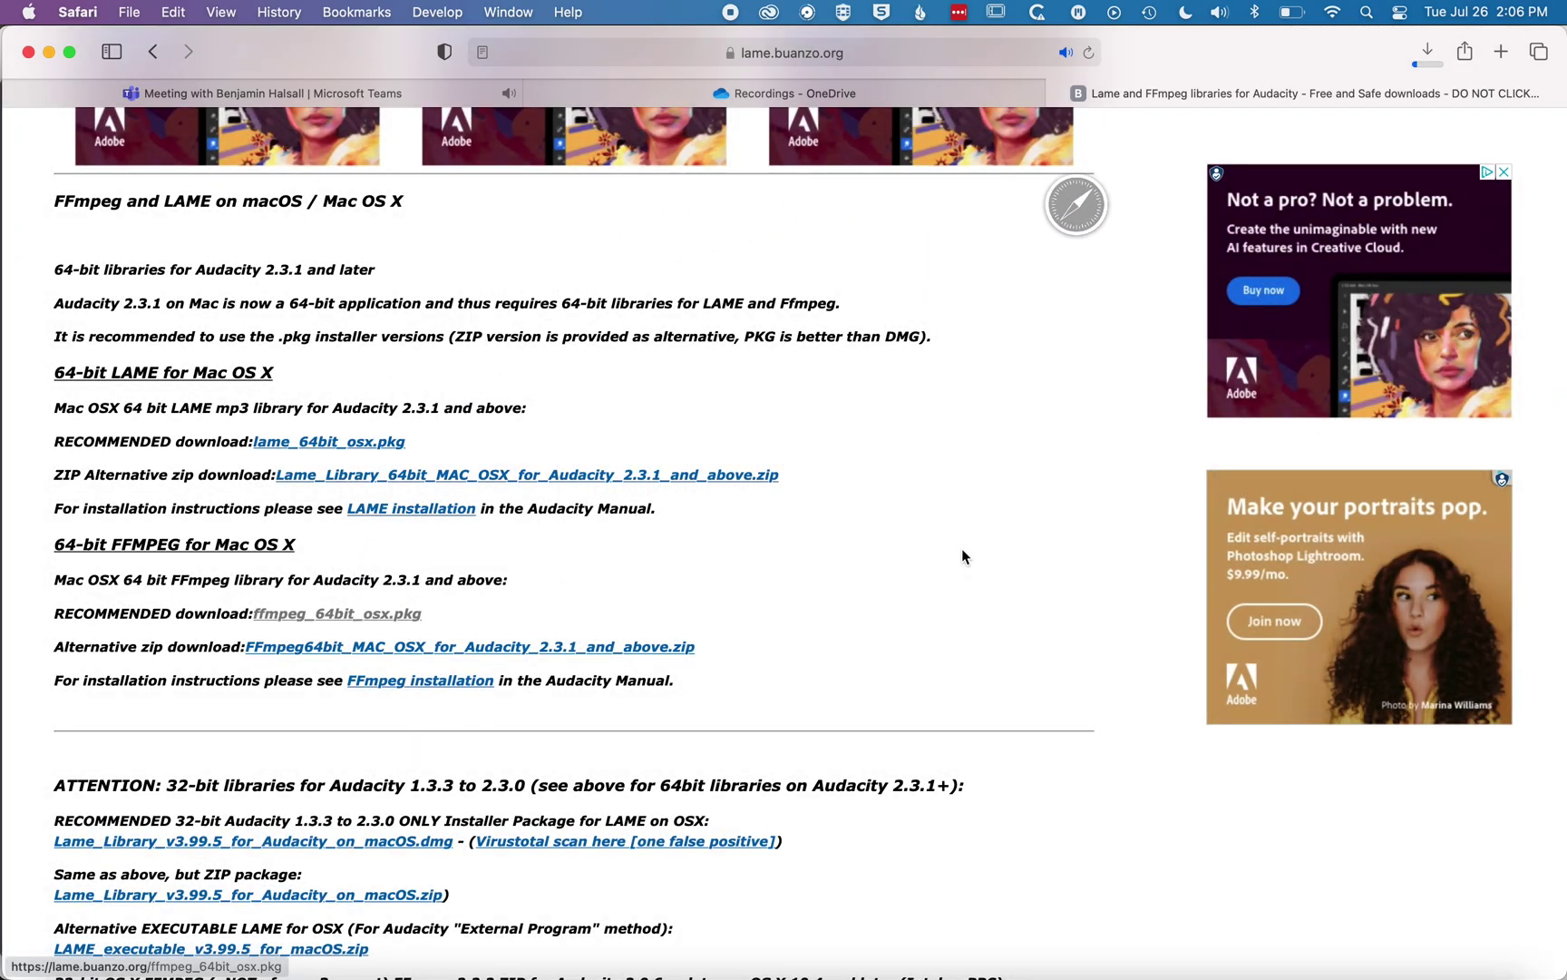
# - Launch ffmpeg_64bit_osx.pkg from the Dock Downloads stack and continue past the introduction
pyautogui.moveTo(1398, 948)
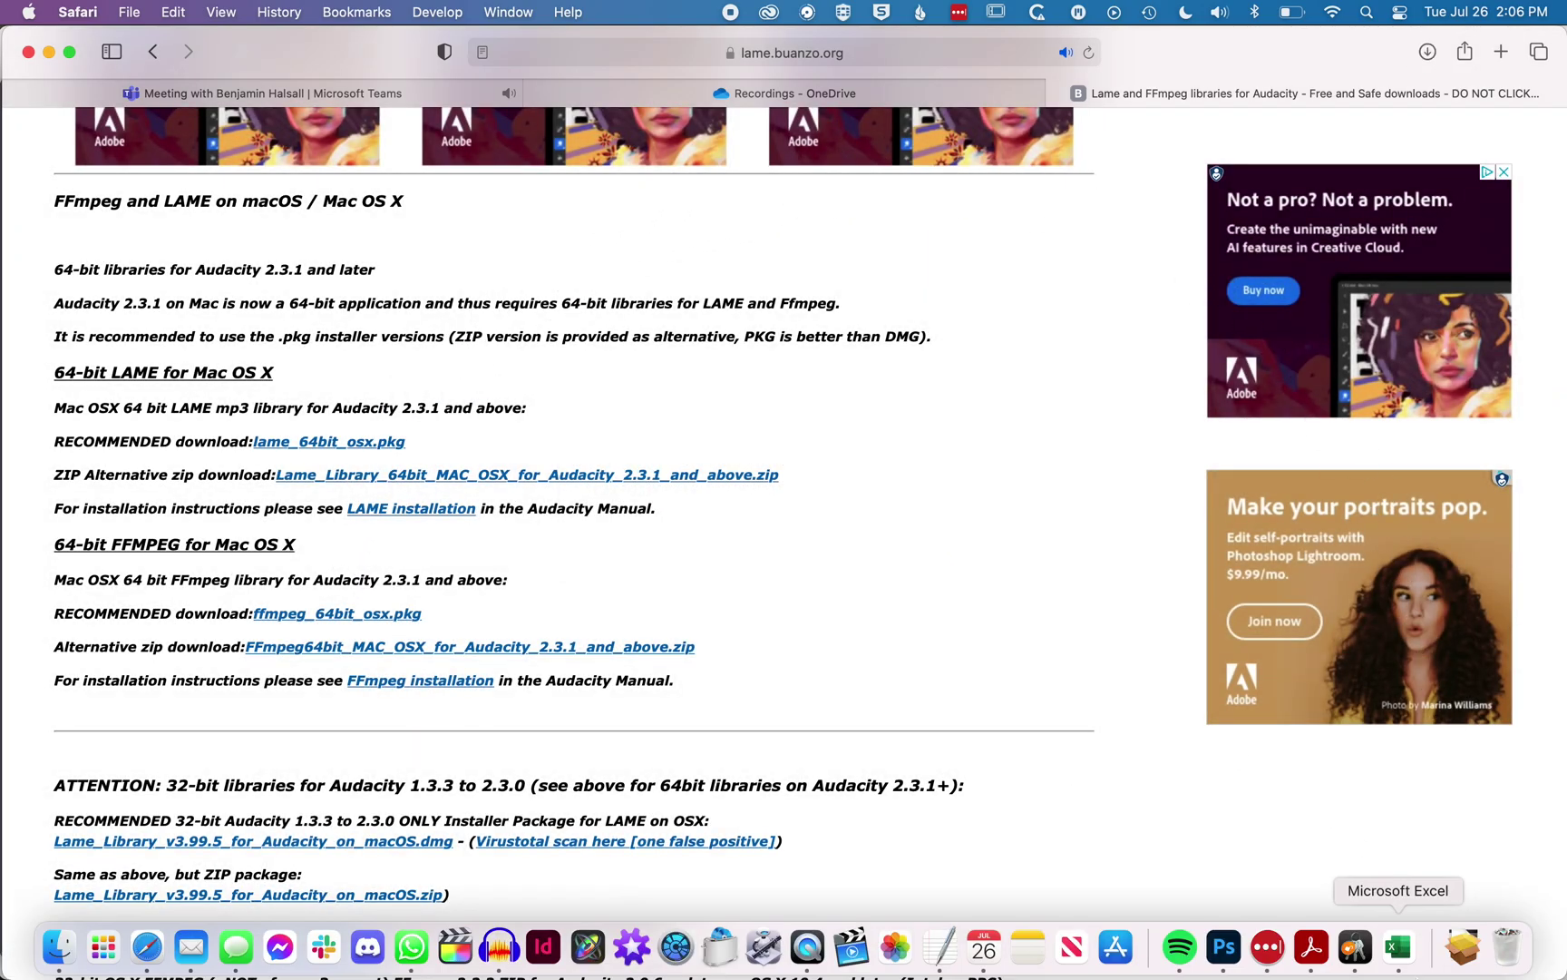
pyautogui.click(1464, 949)
pyautogui.click(1450, 878)
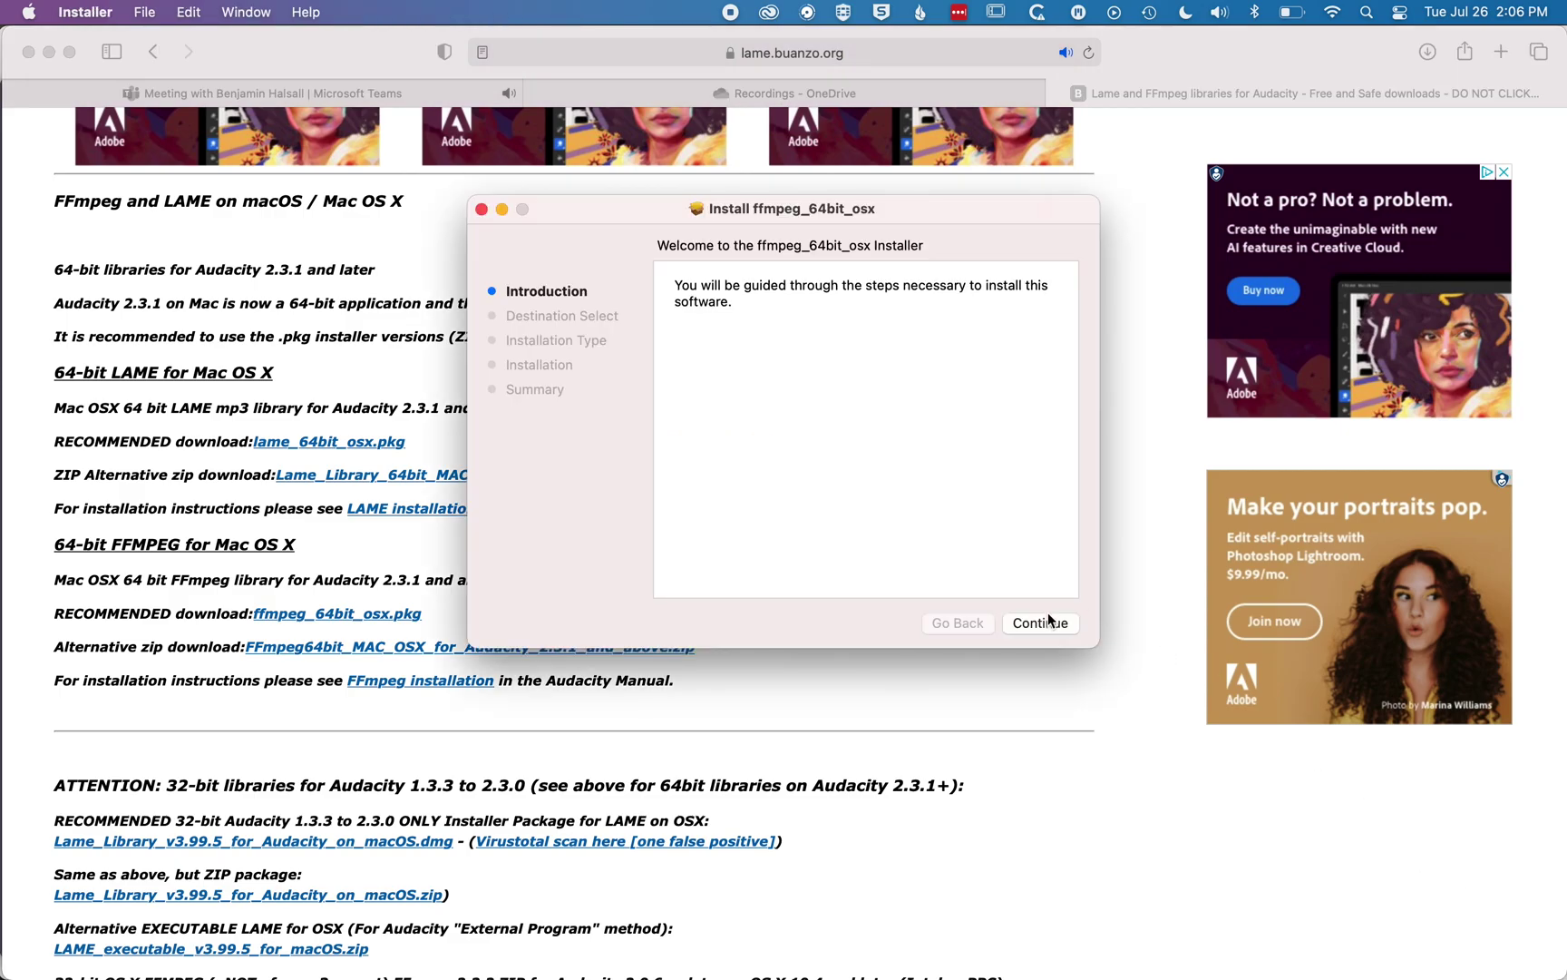
pyautogui.click(1044, 622)
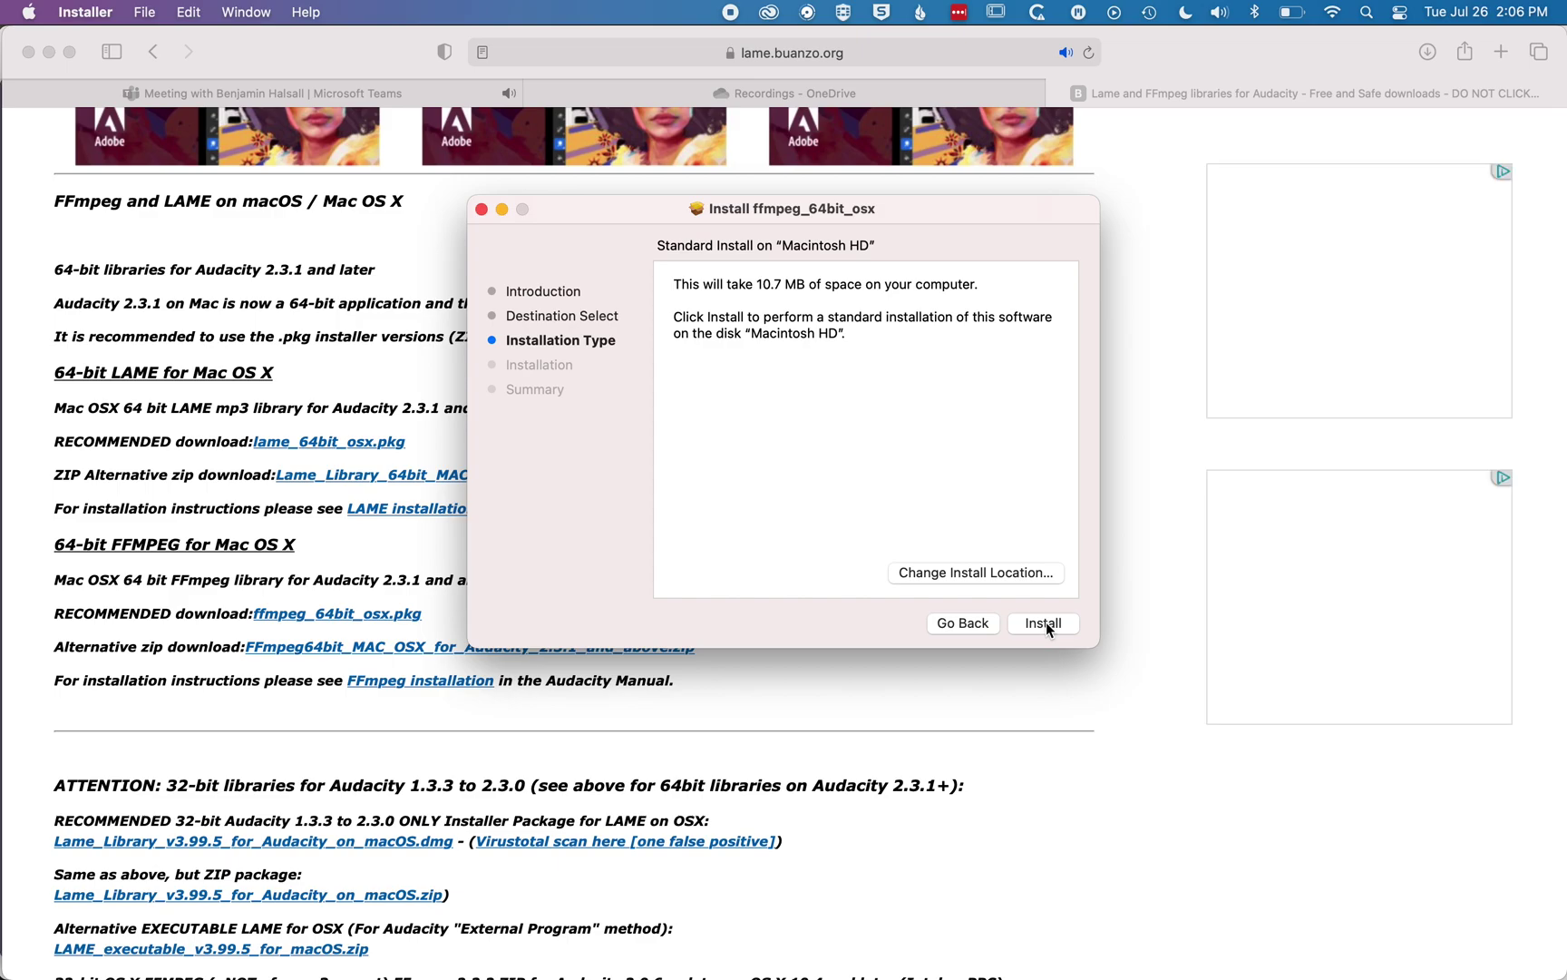
# - Install the package with the account password, then close the Installer and move the package to Bin
pyautogui.click(1046, 622)
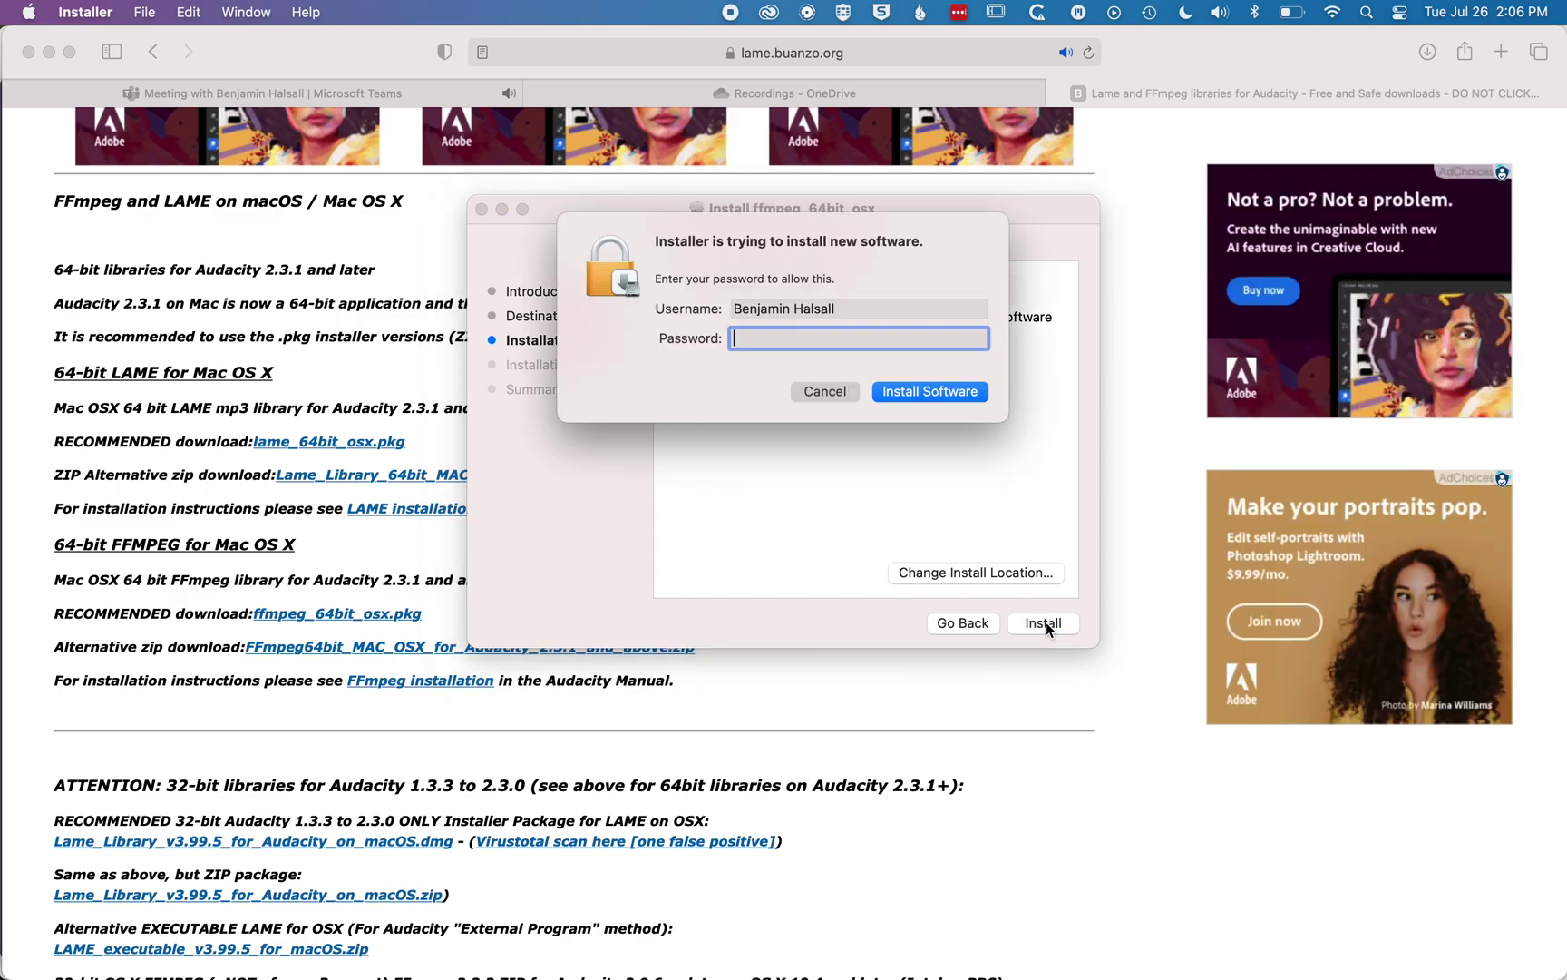
pyautogui.write('************')
pyautogui.click(921, 387)
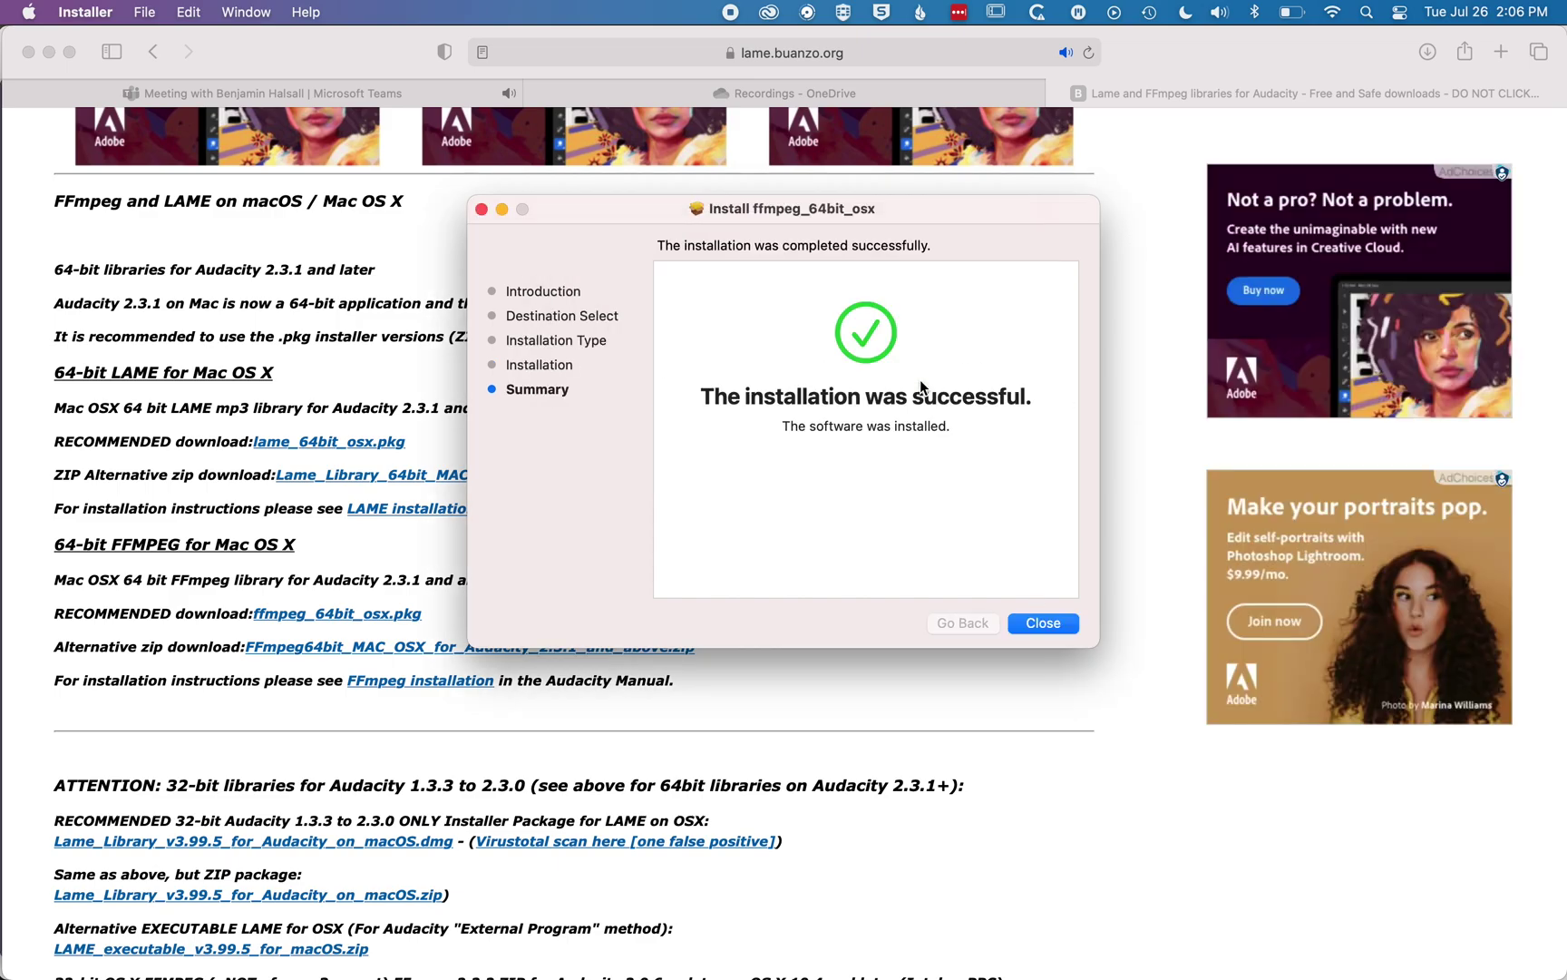
pyautogui.click(1042, 621)
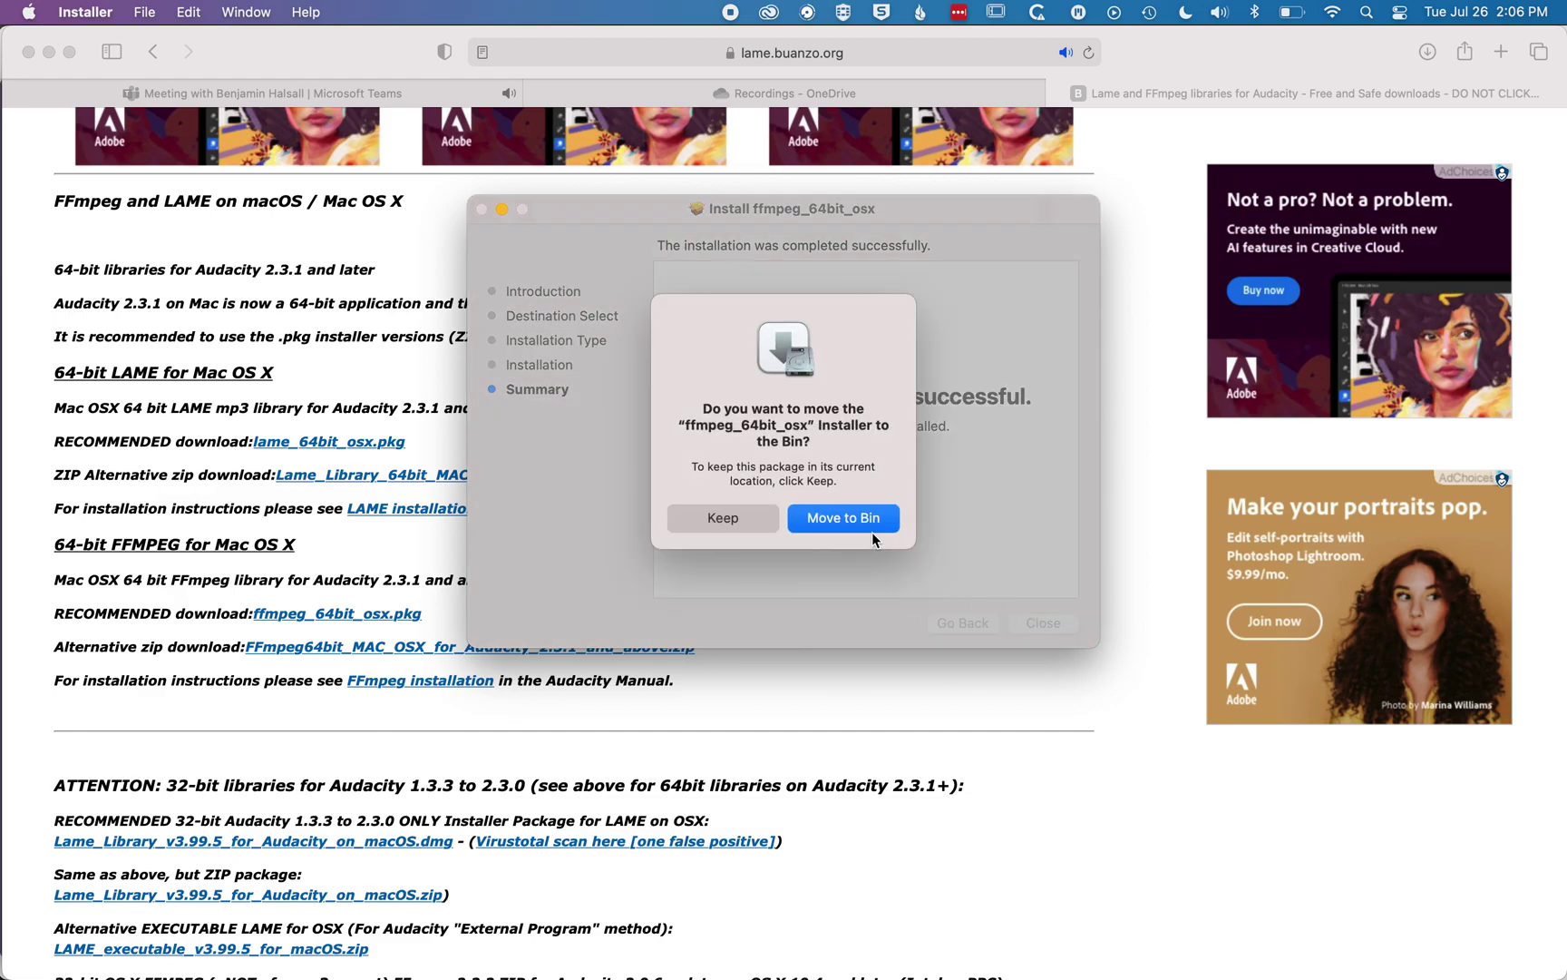
pyautogui.click(853, 518)
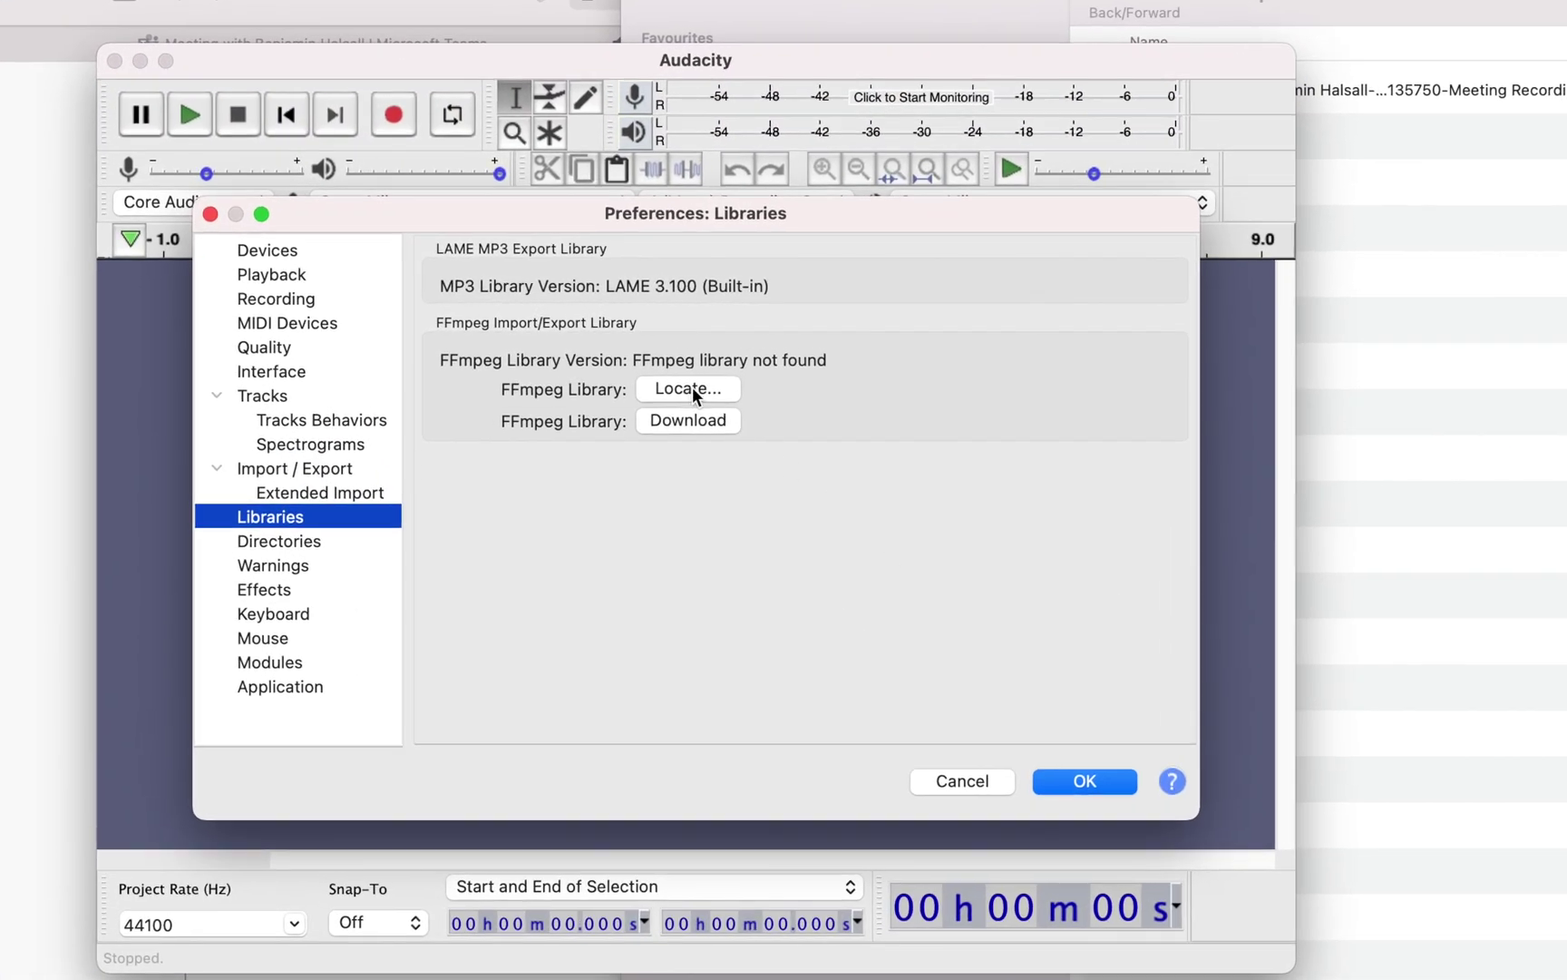
# - Locate the FFmpeg library so version F(55.33.100) is listed, keep it, and close preferences
pyautogui.click(692, 387)
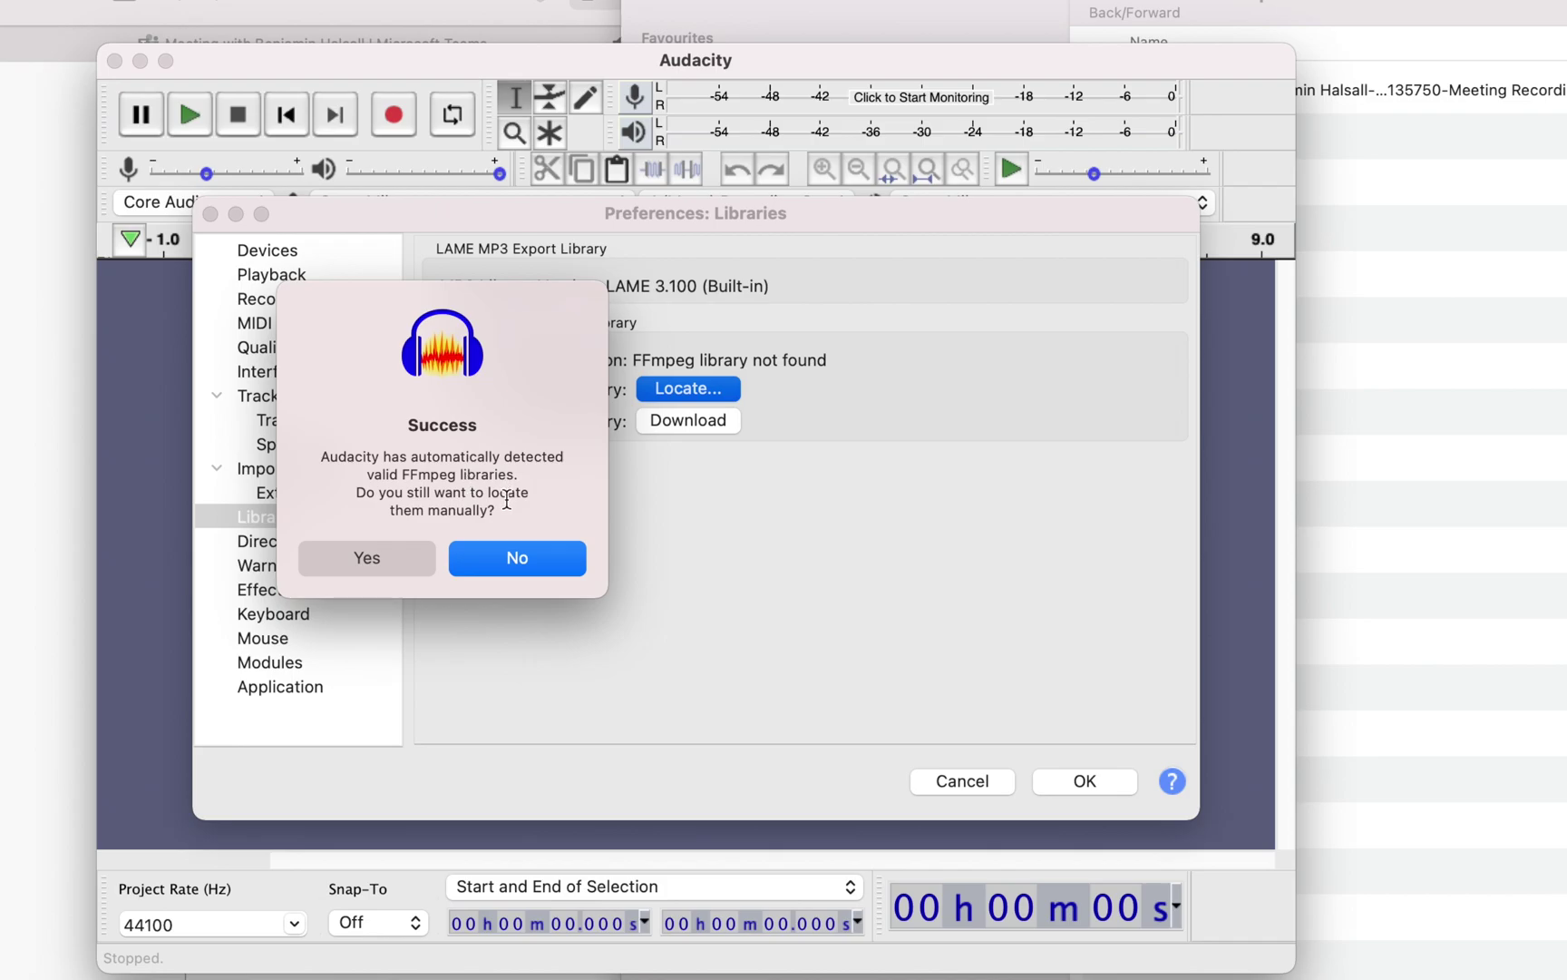
pyautogui.click(519, 559)
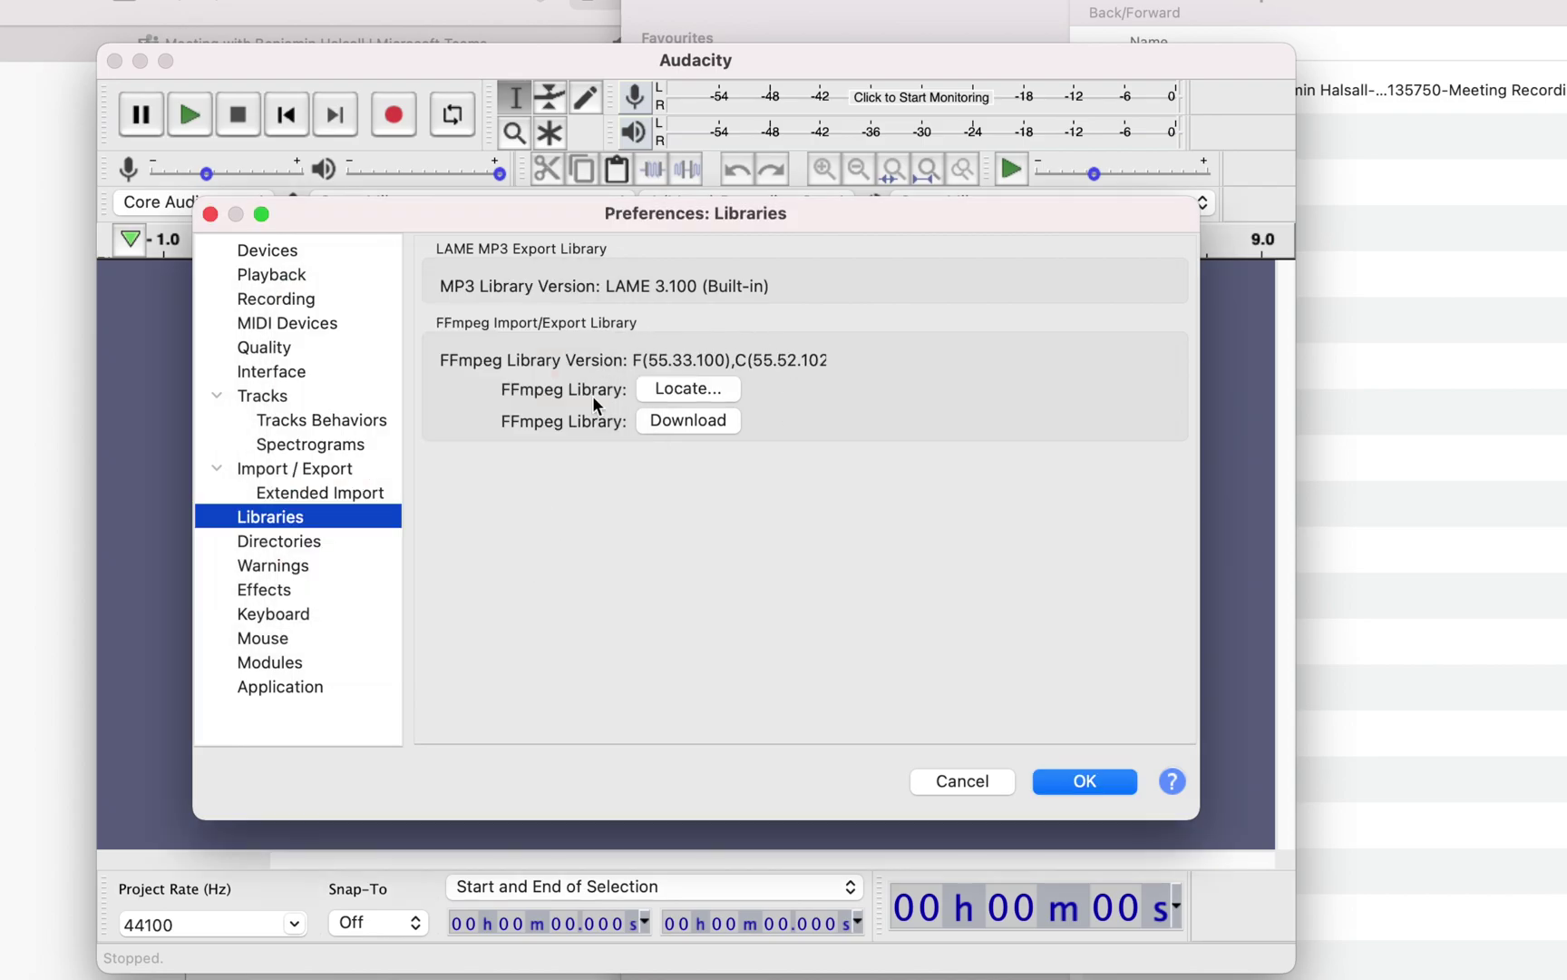
pyautogui.click(1104, 781)
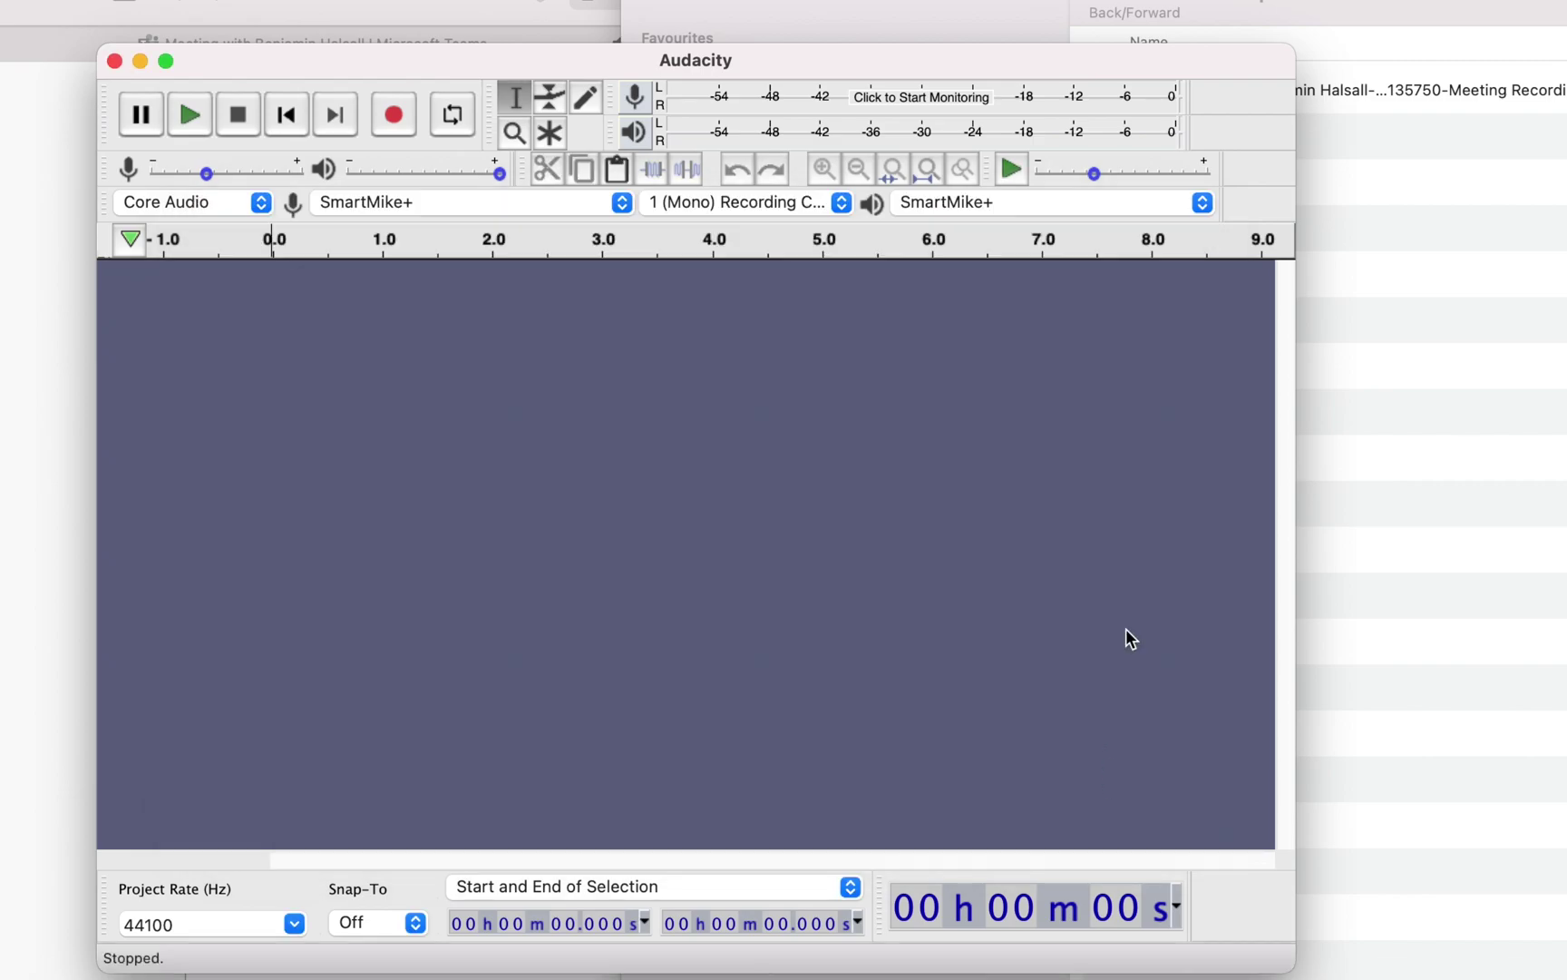
# - Import the meeting MP4 as a mono 16000 Hz track and delete the stretch after 8.8 s and the leading silence
pyautogui.moveTo(1335, 96); pyautogui.dragTo(835, 460)
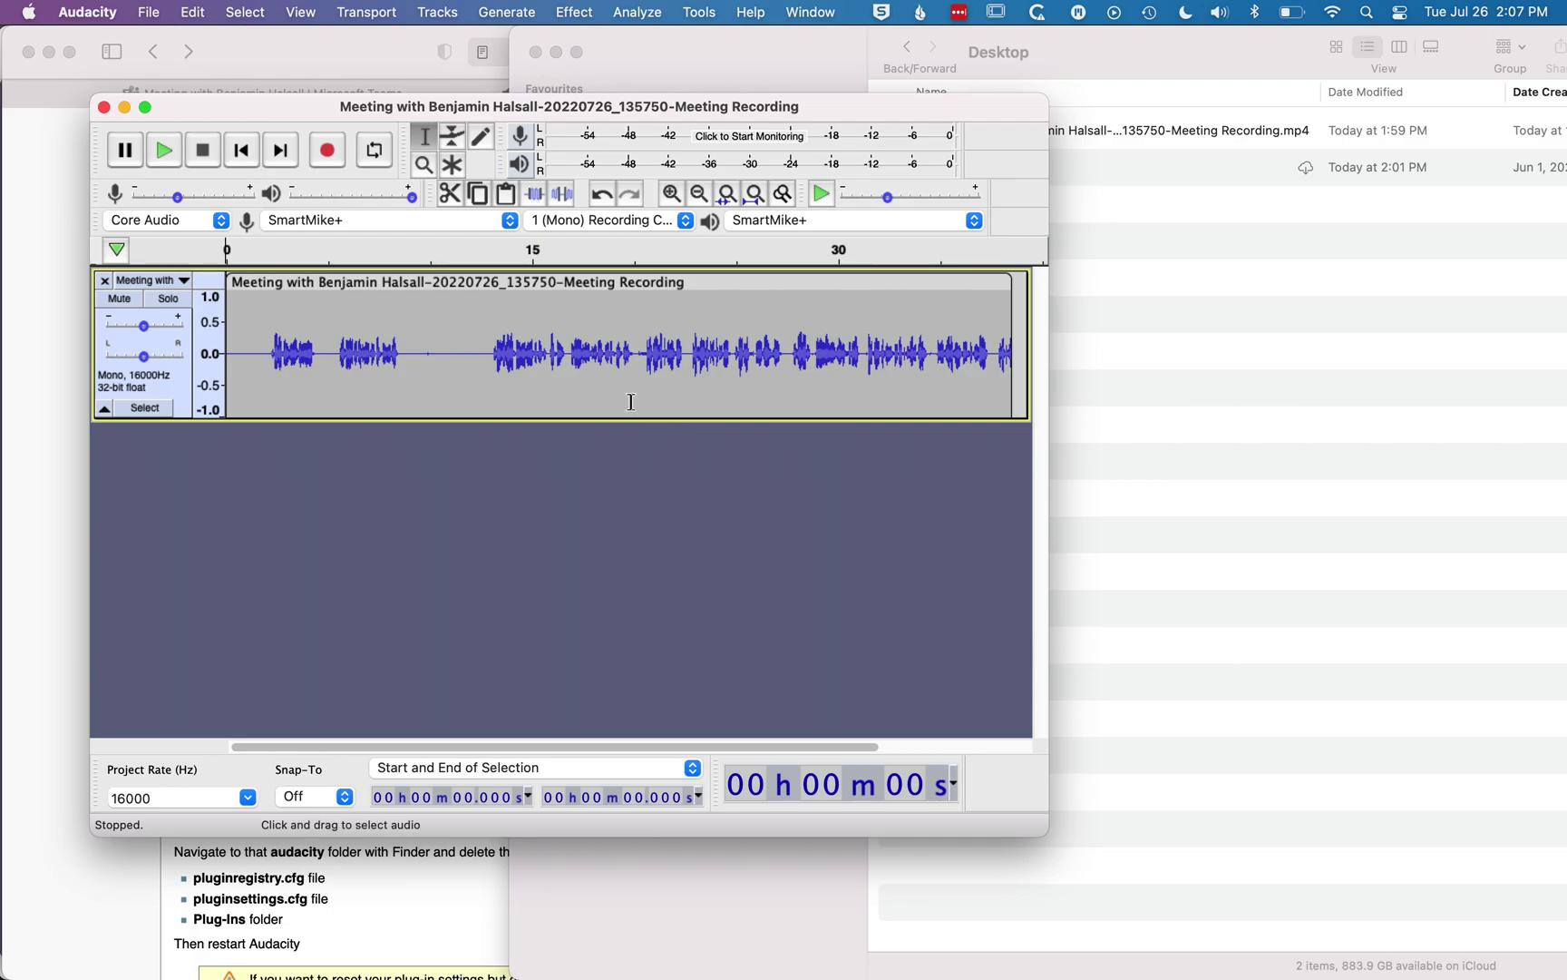
pyautogui.click(406, 329)
pyautogui.moveTo(407, 330); pyautogui.dragTo(486, 331)
pyautogui.press('Delete')
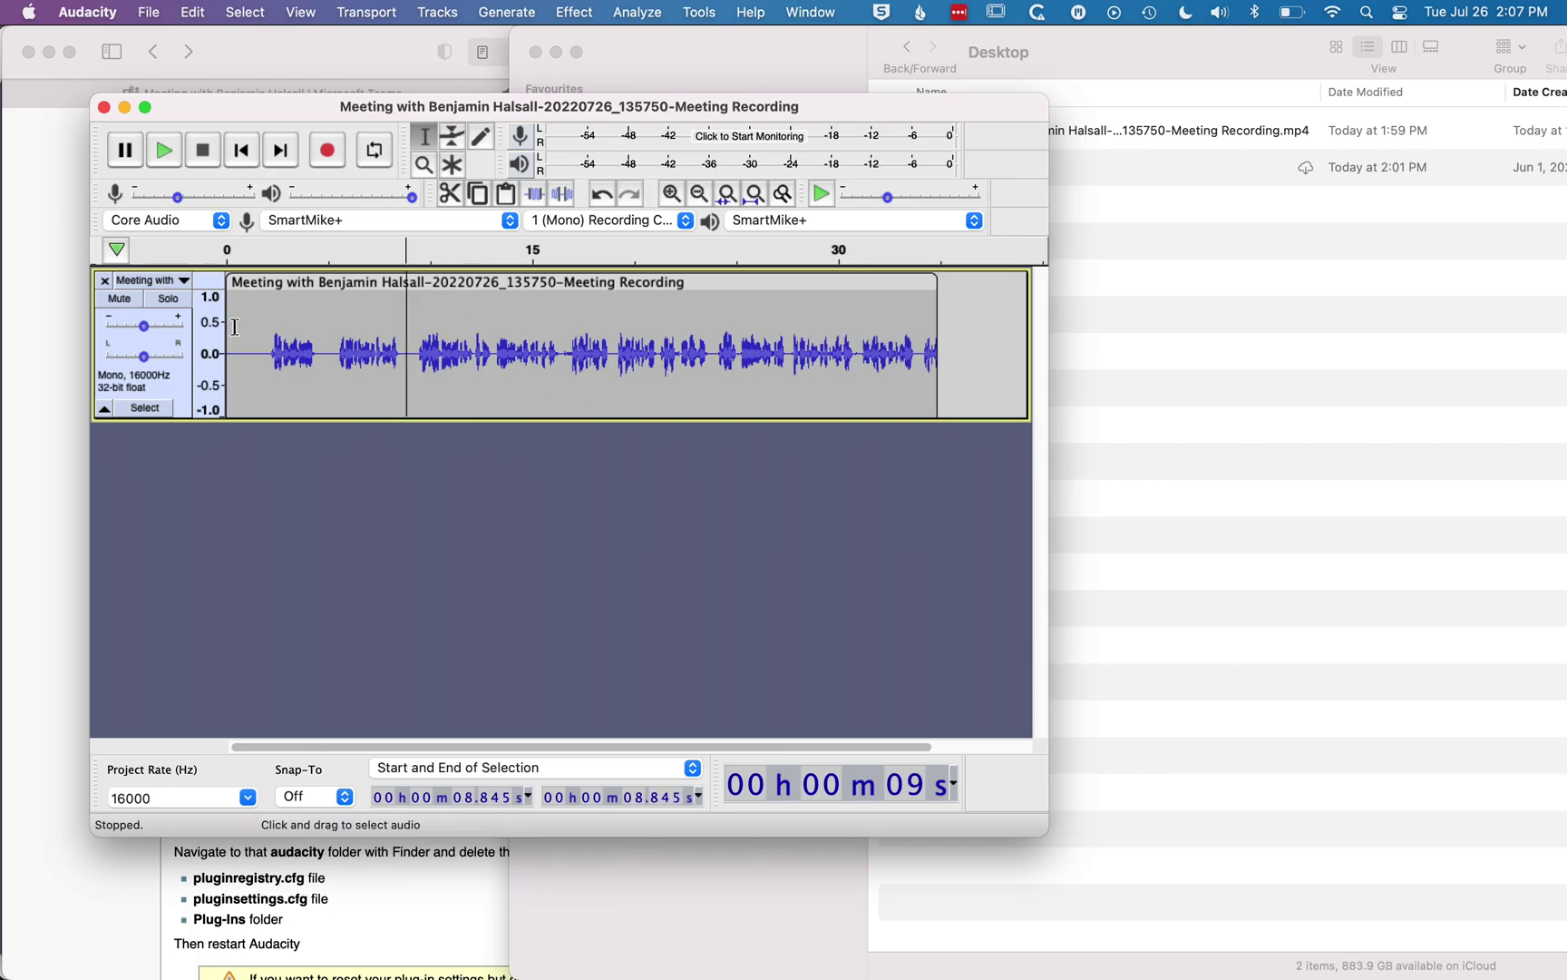
pyautogui.moveTo(263, 328); pyautogui.dragTo(220, 328)
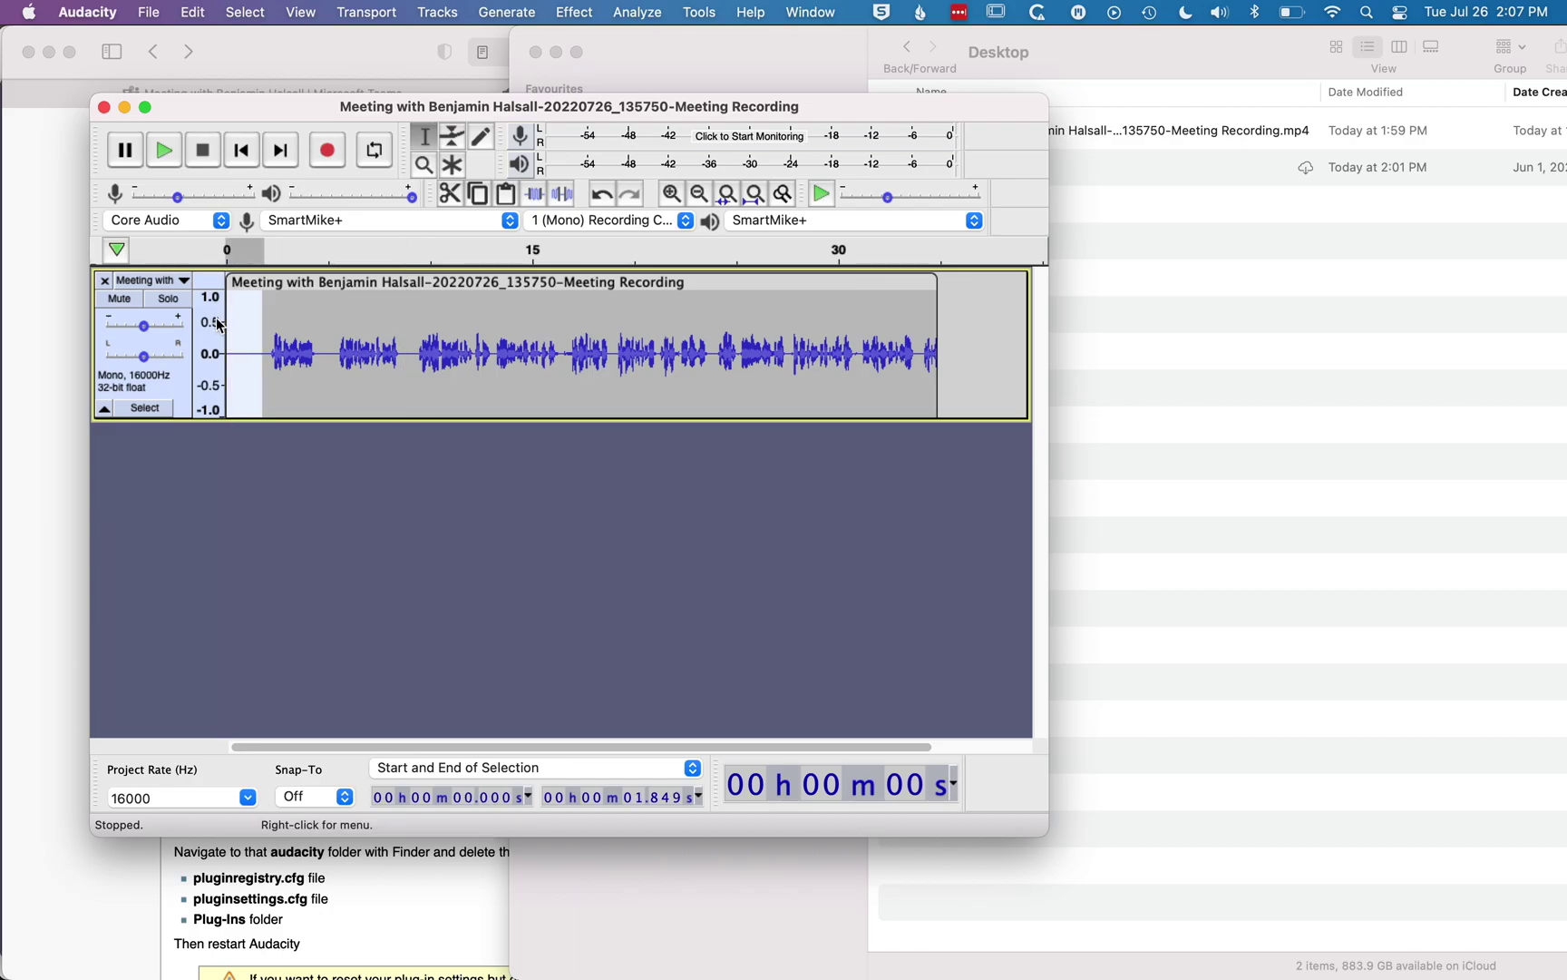
pyautogui.press('Delete')
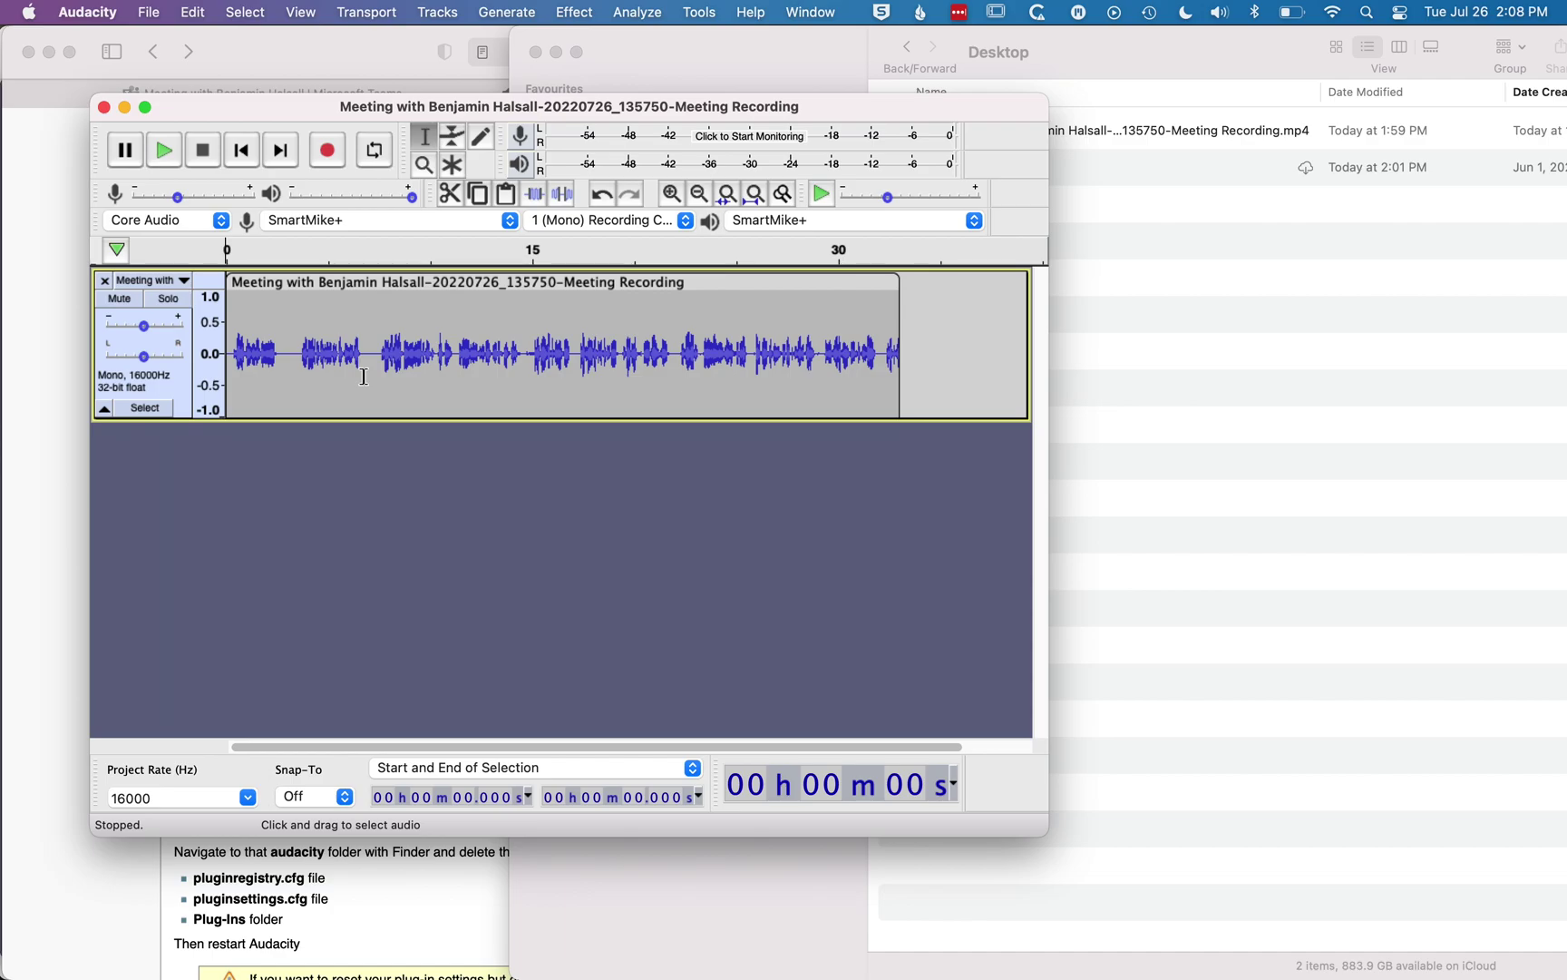
pyautogui.click(148, 18)
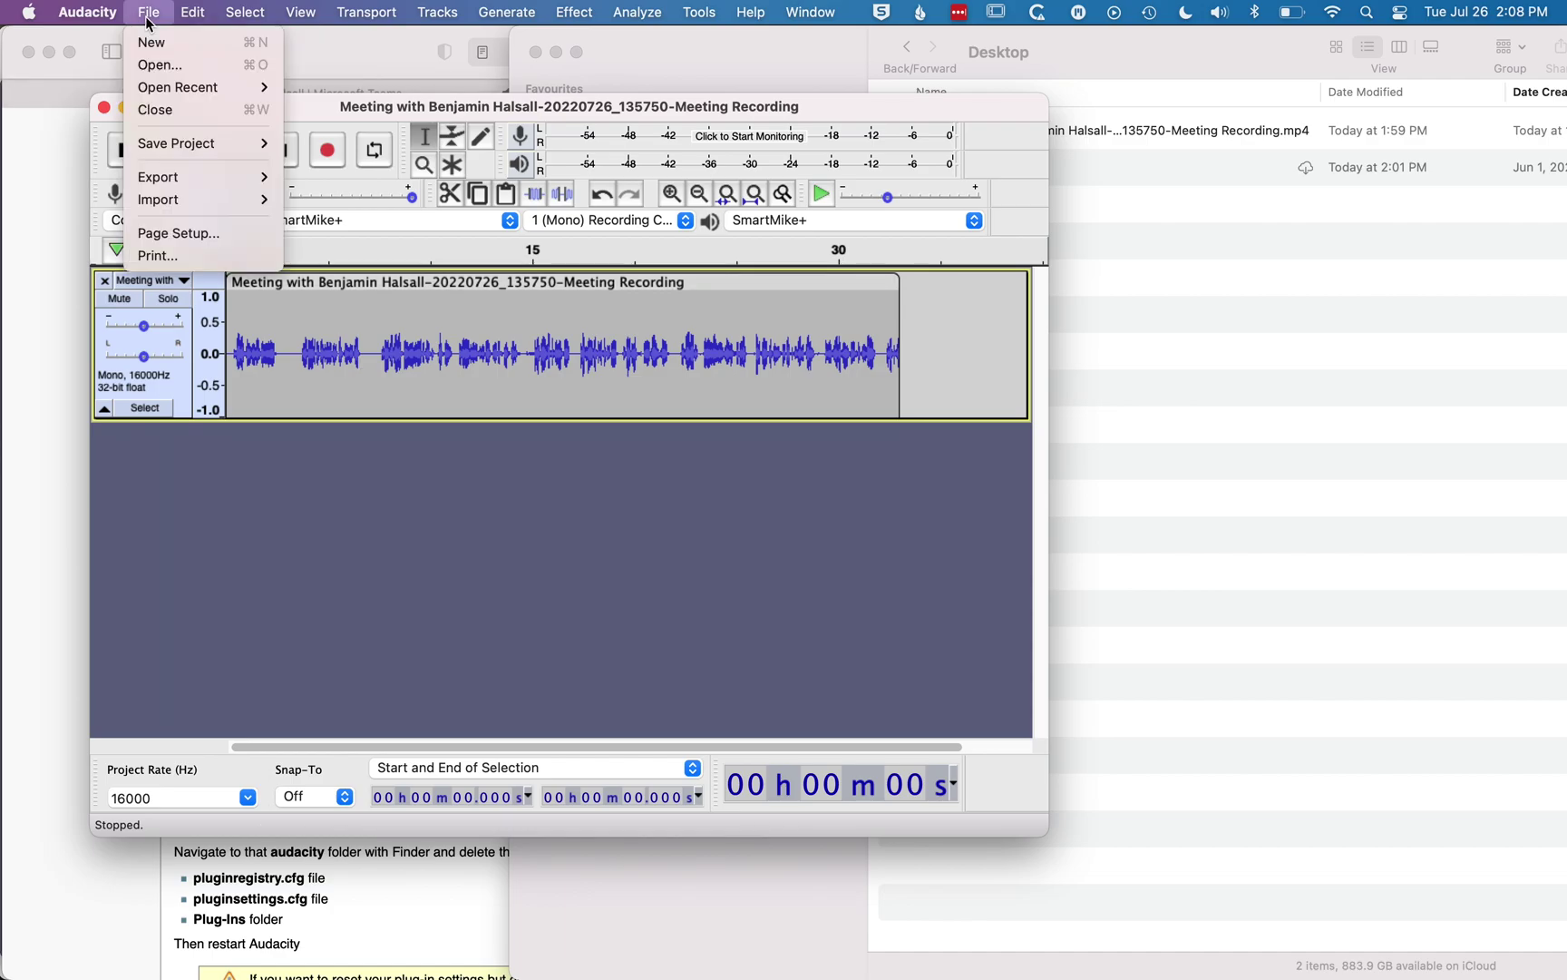
pyautogui.moveTo(174, 180)
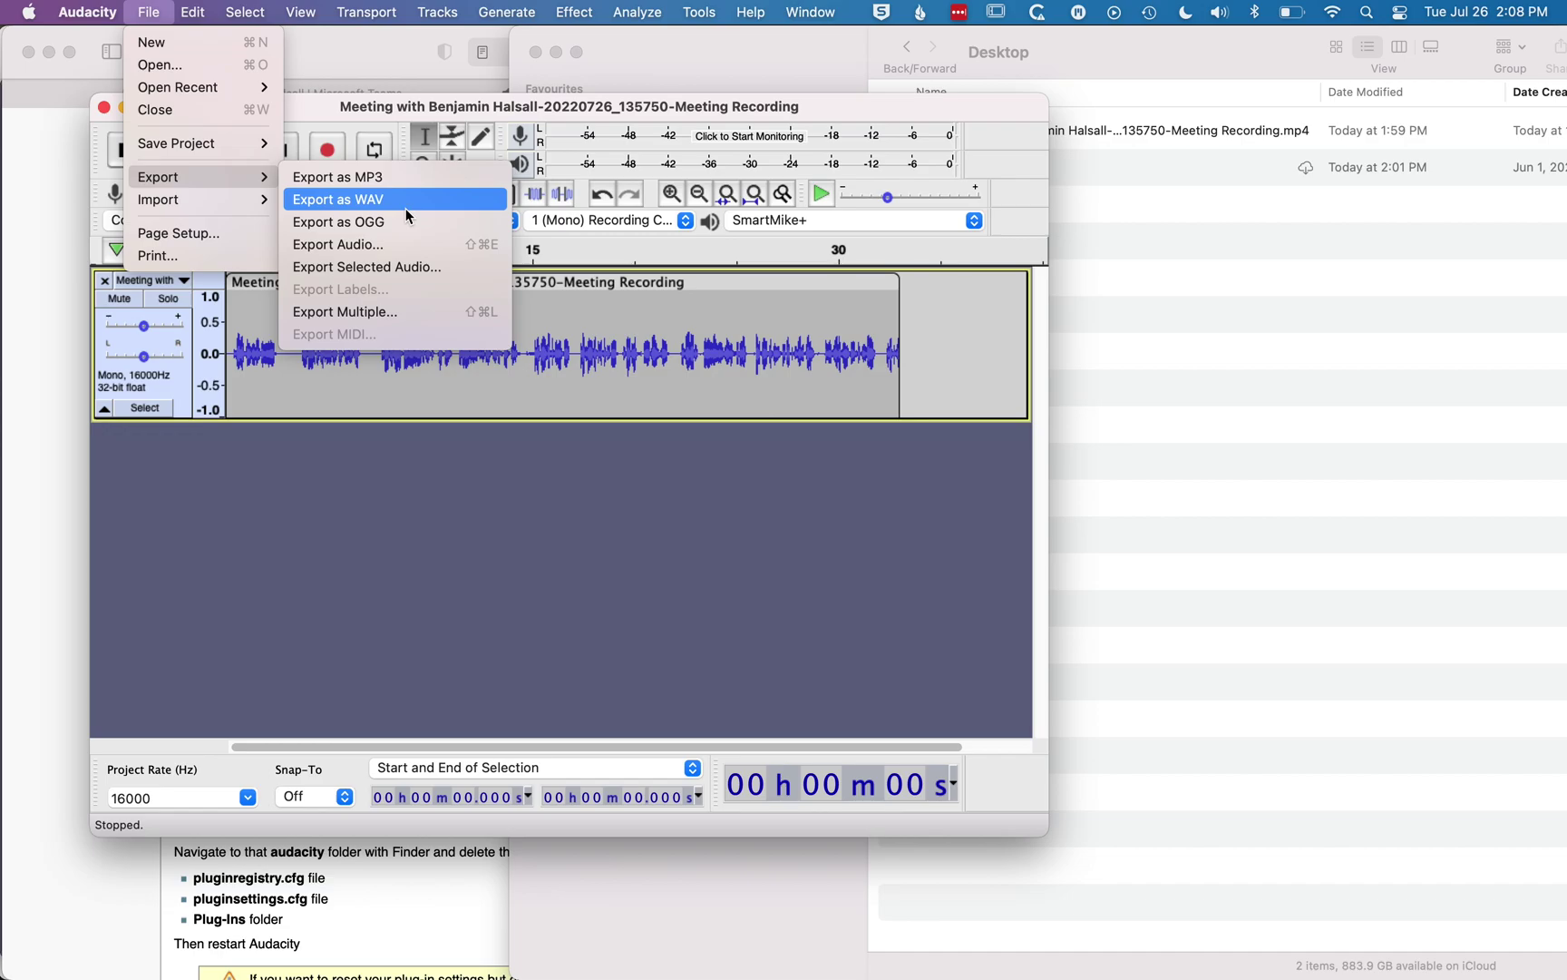
pyautogui.click(363, 507)
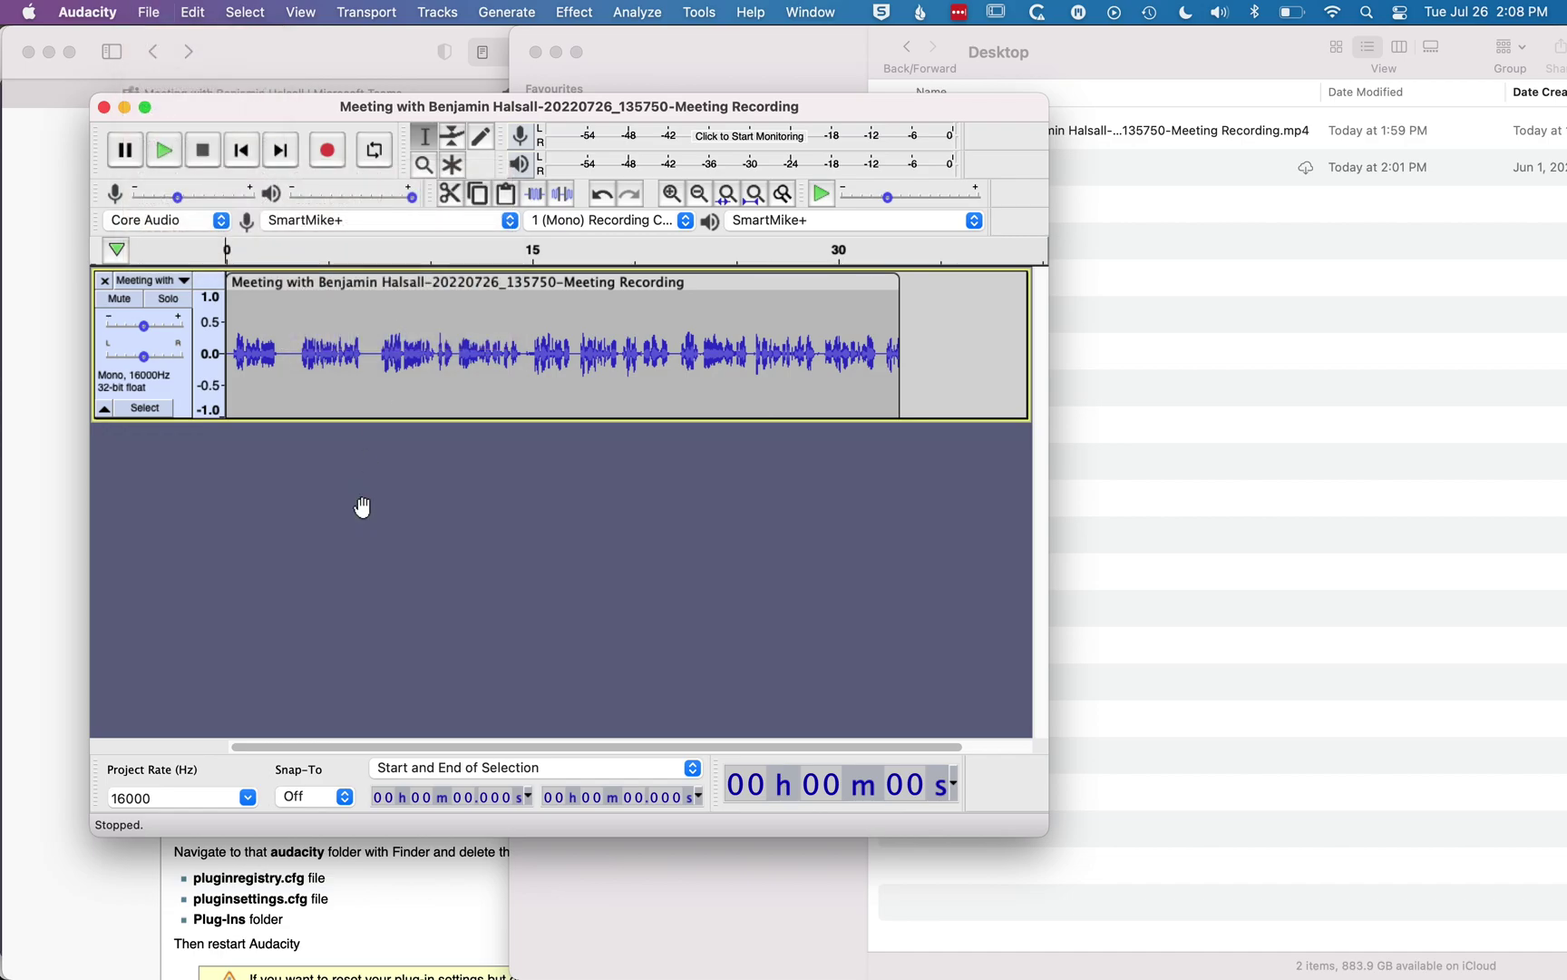